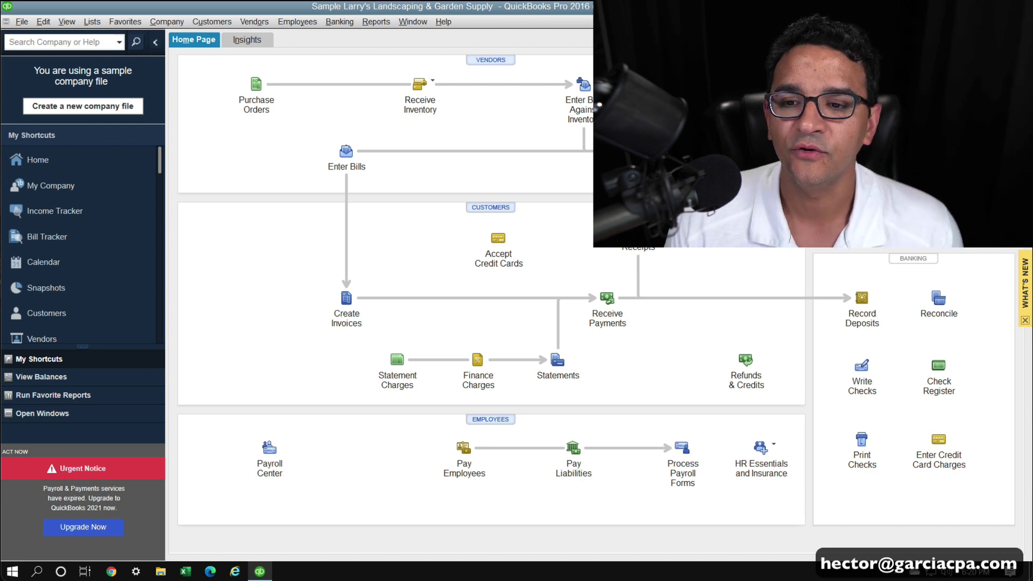
Switch from the Amazon barcode scanner listing back to the QuickBooks Home page
key("alt+Tab")
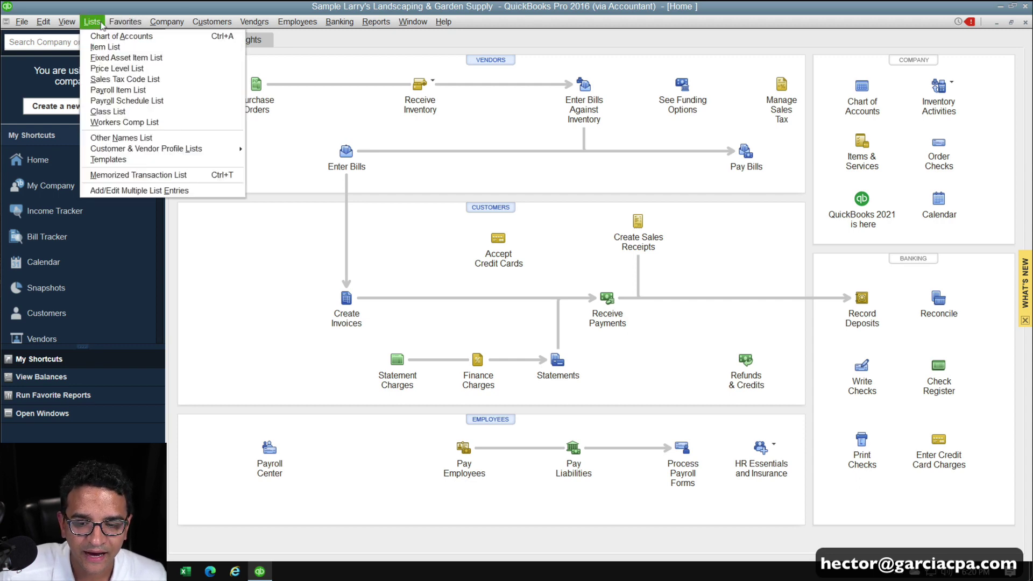
Open the Item List and view the Pump inventory part (48 on hand, 75.00) without changing it
left_click(92, 21)
left_click(105, 48)
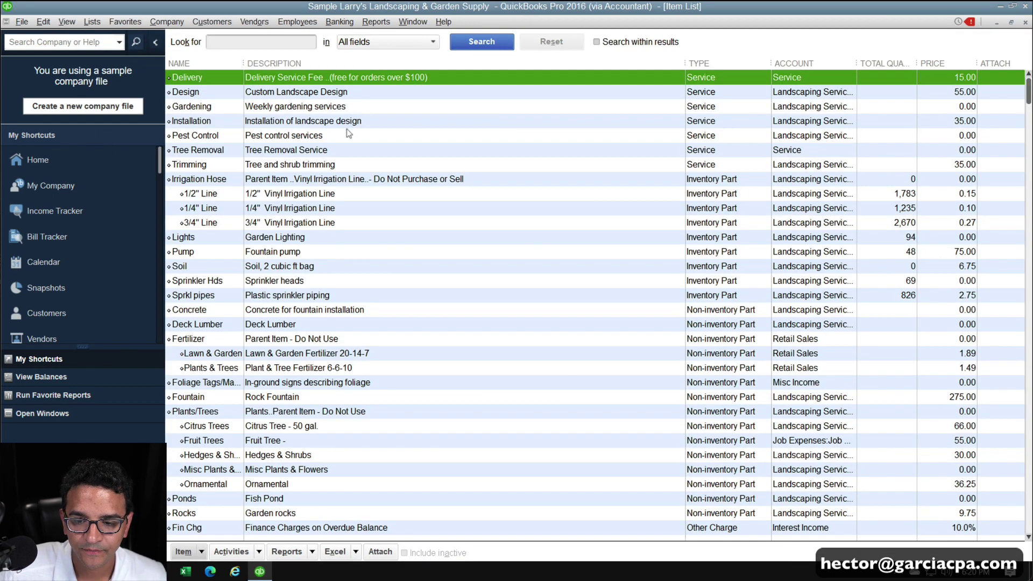
double_click(252, 256)
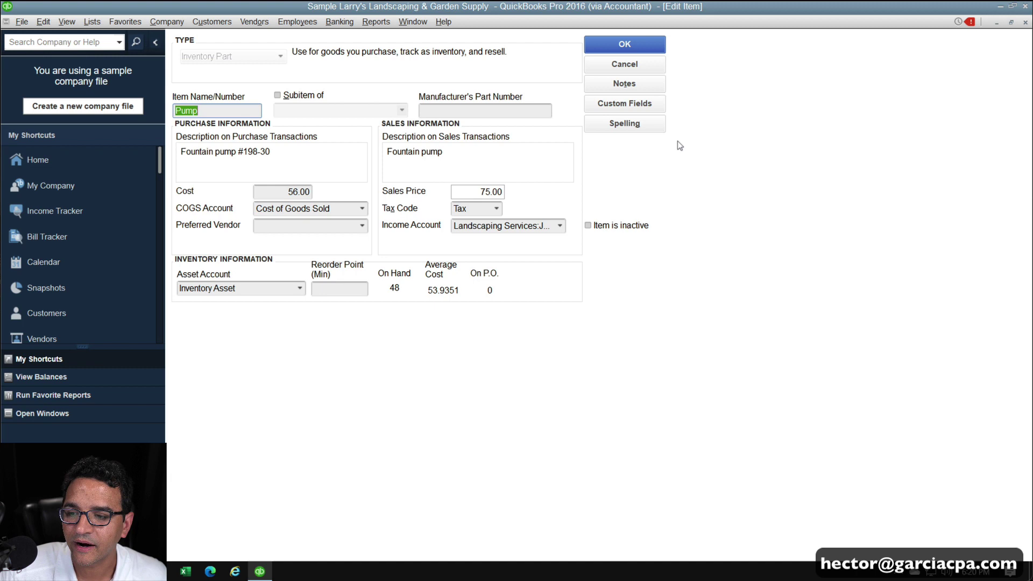
left_click(624, 64)
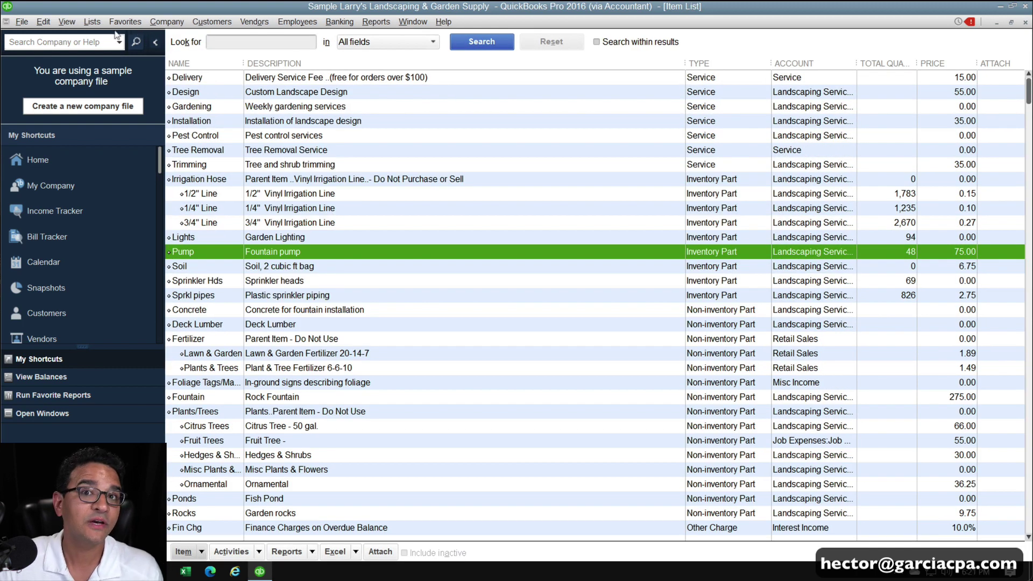
left_click(92, 22)
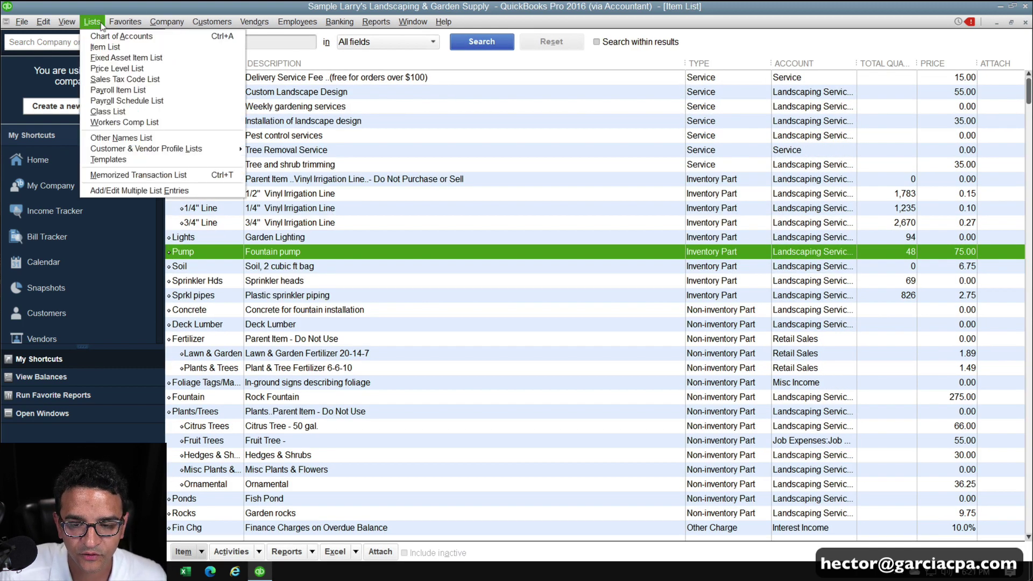
Start a new Inventory Part item and enter 'Pricing Value' as its name
left_click(121, 36)
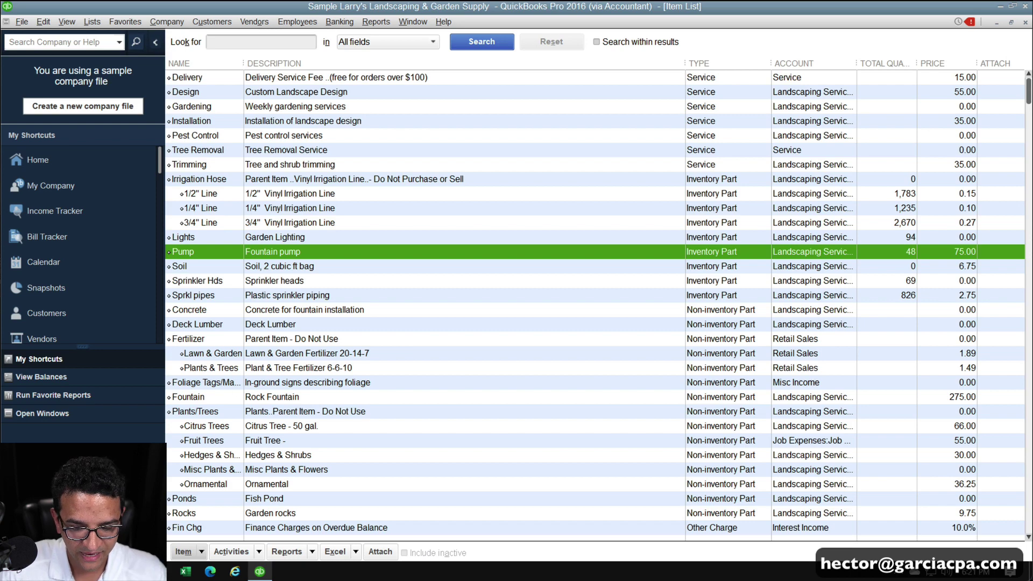
left_click(183, 552)
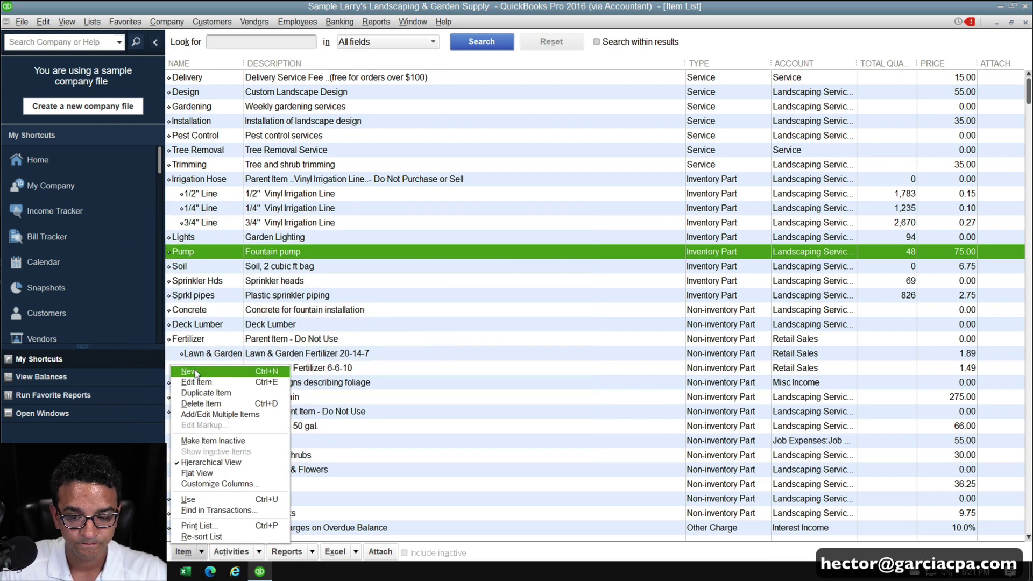
left_click(196, 373)
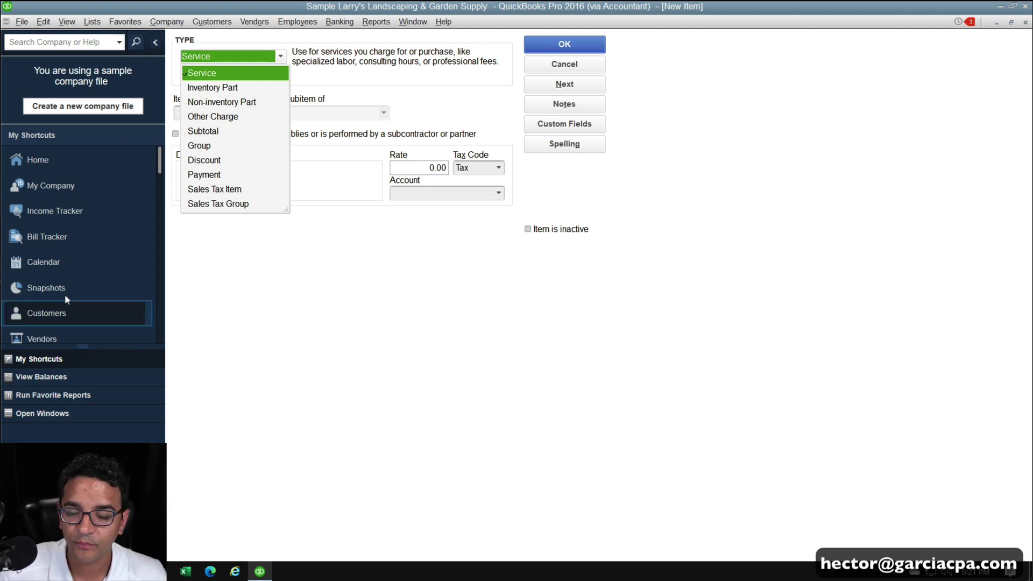
left_click(228, 86)
left_click(220, 110)
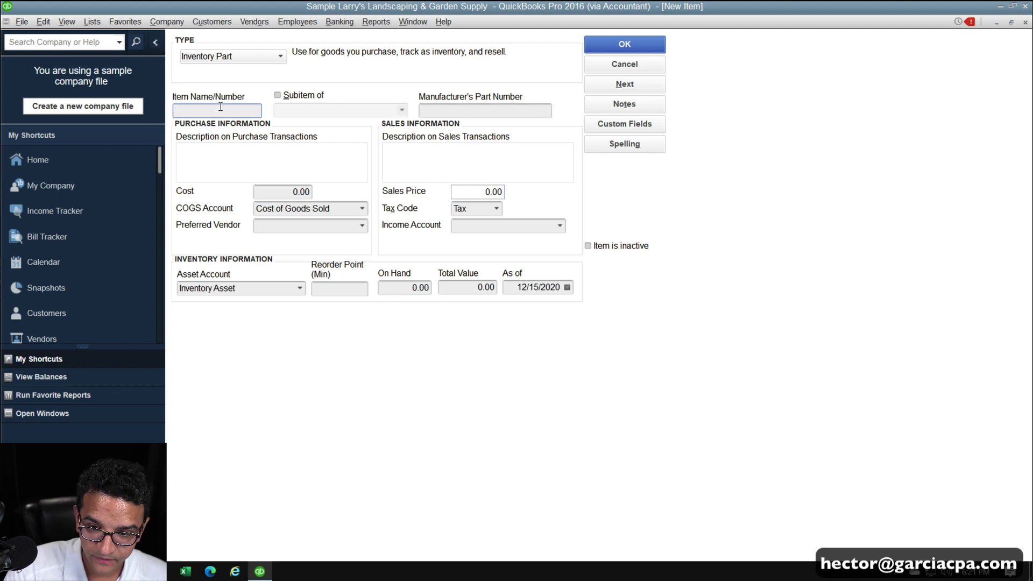
type("Pricing Value")
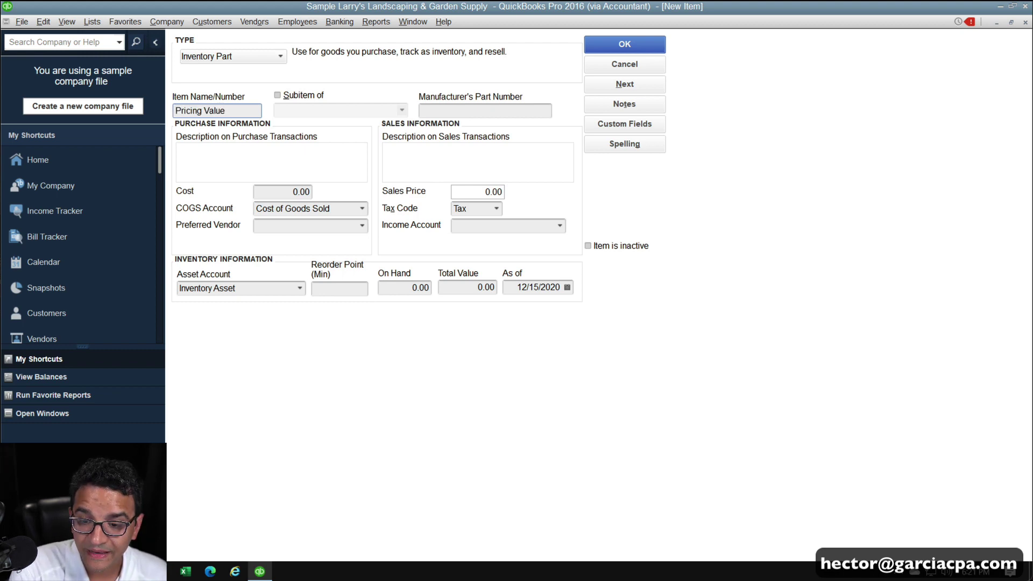
key("Tab")
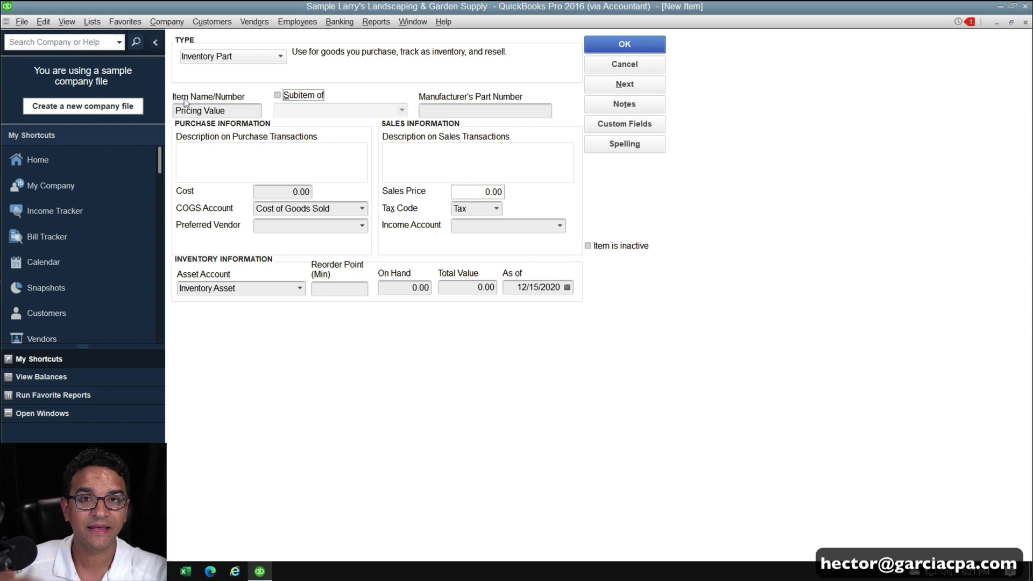
left_click_drag(232, 110, 168, 111)
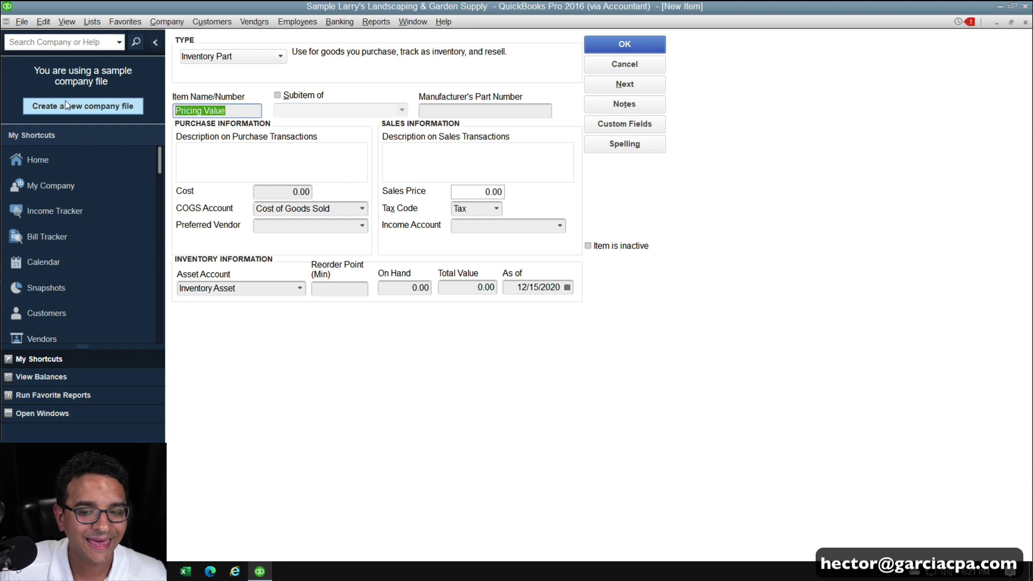
Cut 'Pricing Value' from the item name and paste it into the purchase description and manufacturer's part number
right_click(207, 110)
left_click(220, 130)
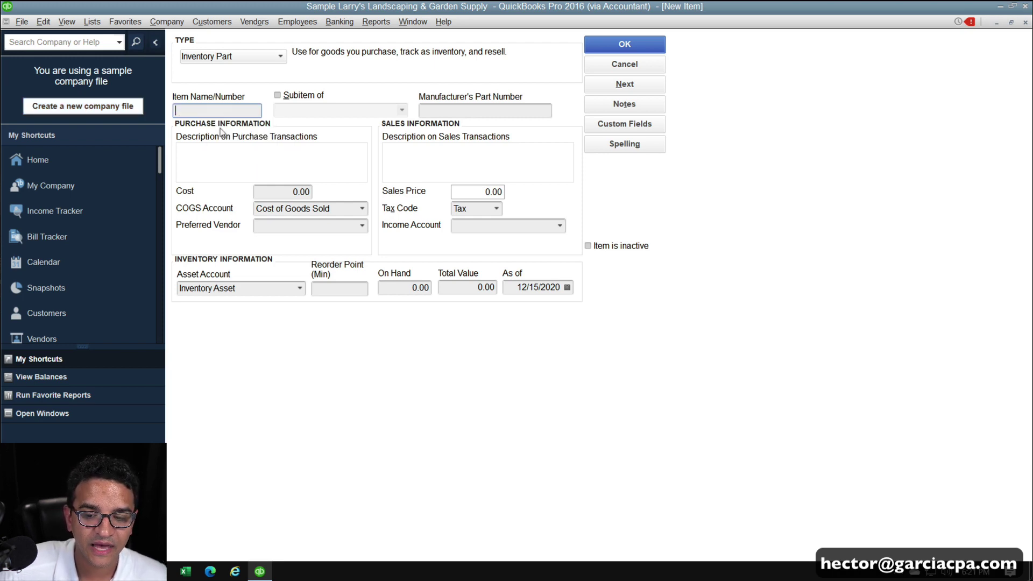
right_click(211, 153)
left_click(246, 198)
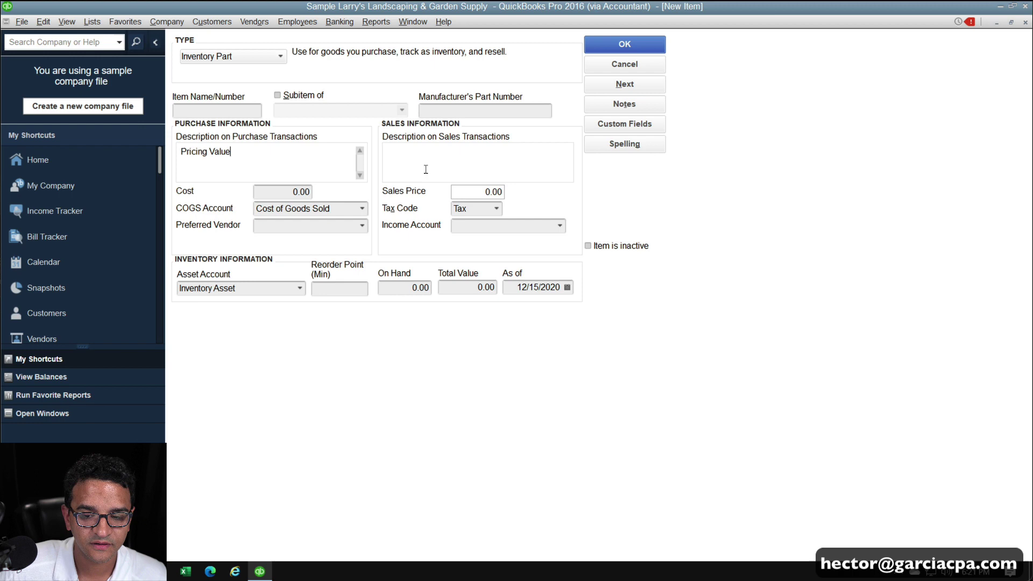
right_click(420, 154)
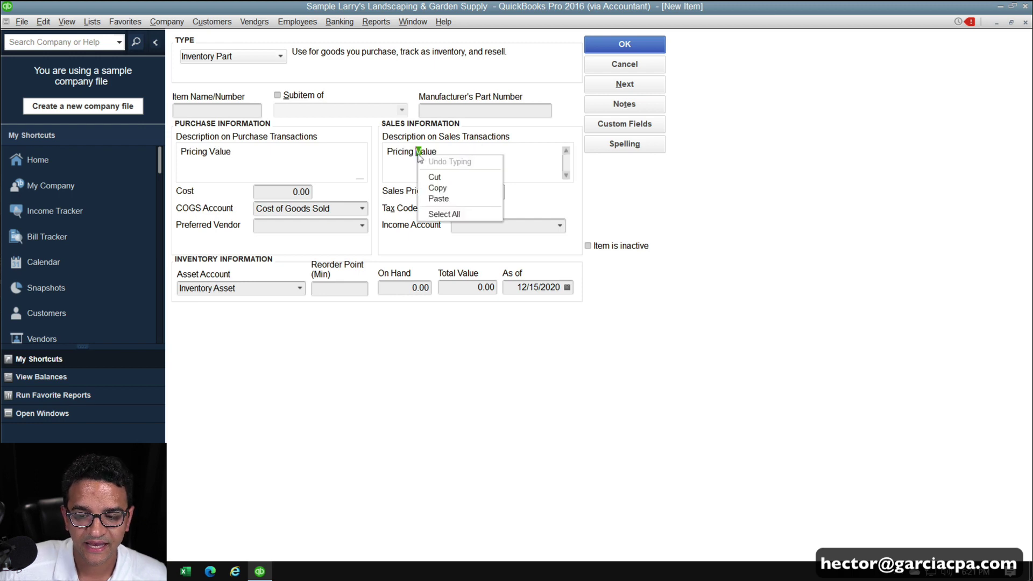
left_click(446, 112)
right_click(447, 112)
left_click(466, 155)
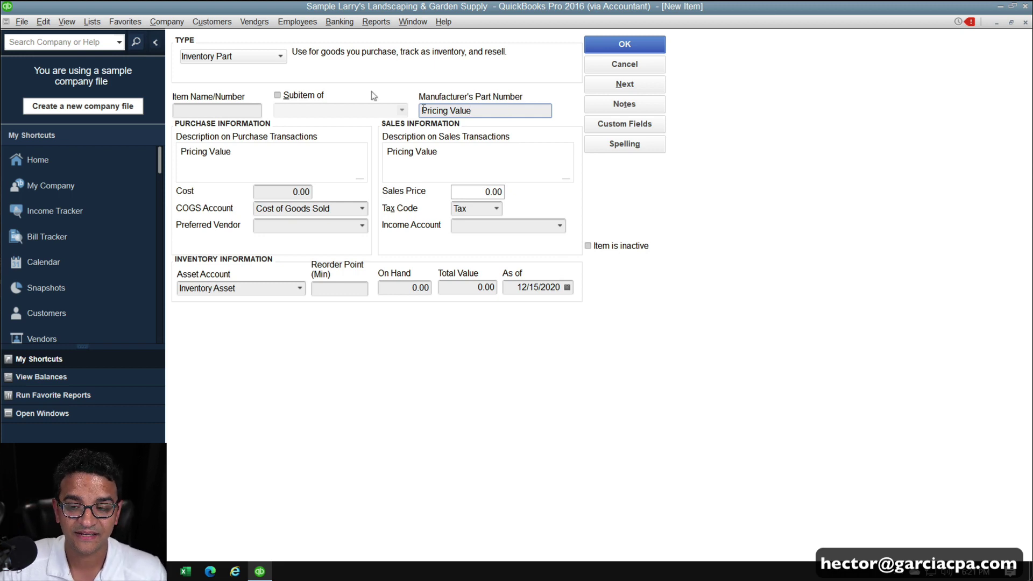
left_click(210, 112)
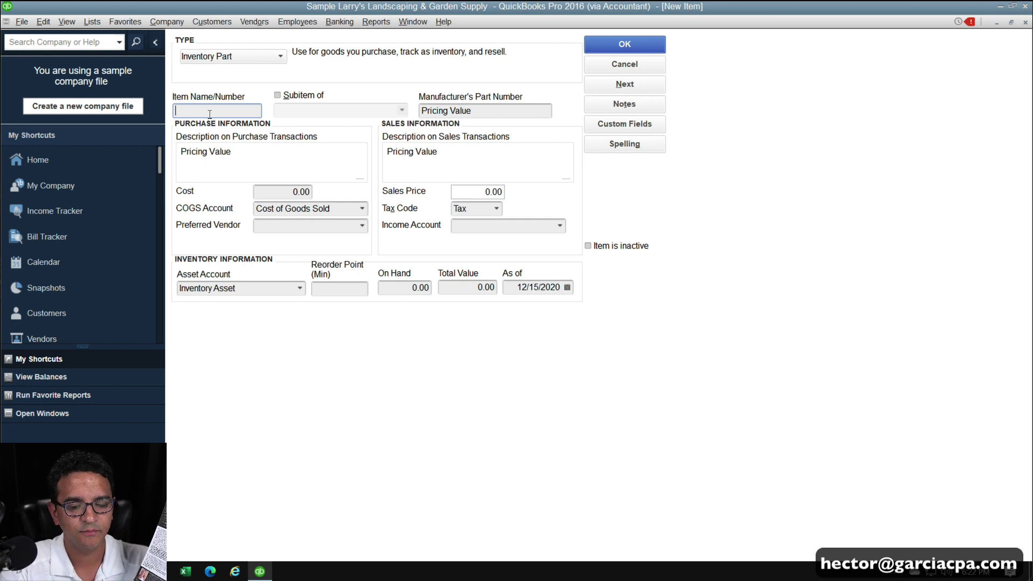
type("9780980557886")
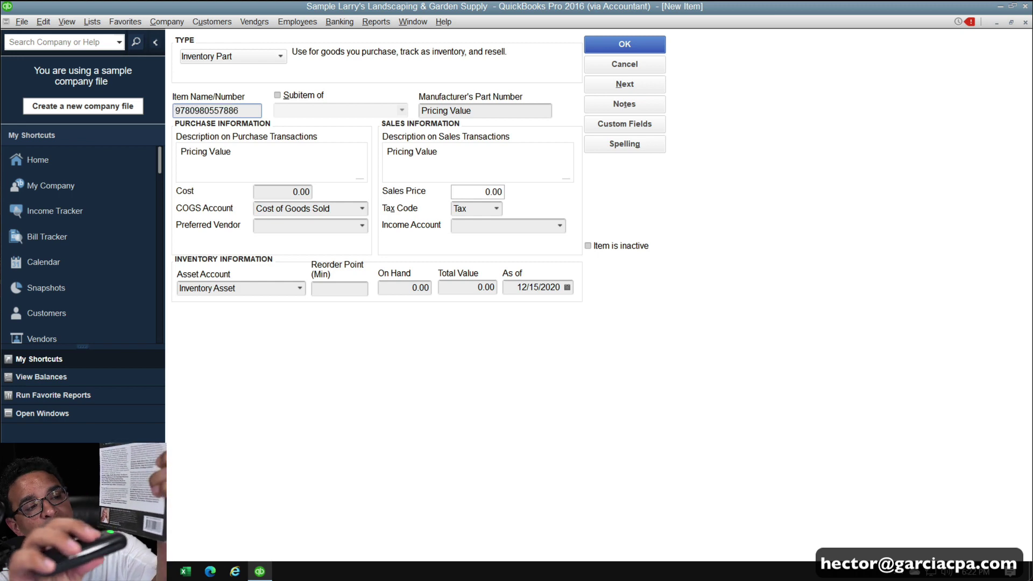
key("Tab")
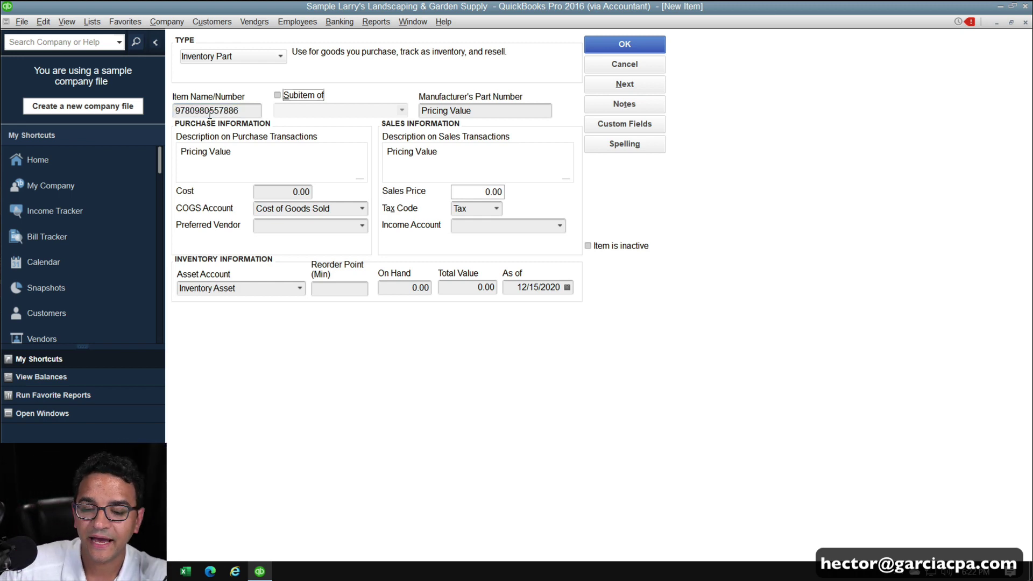
key("shift+Tab")
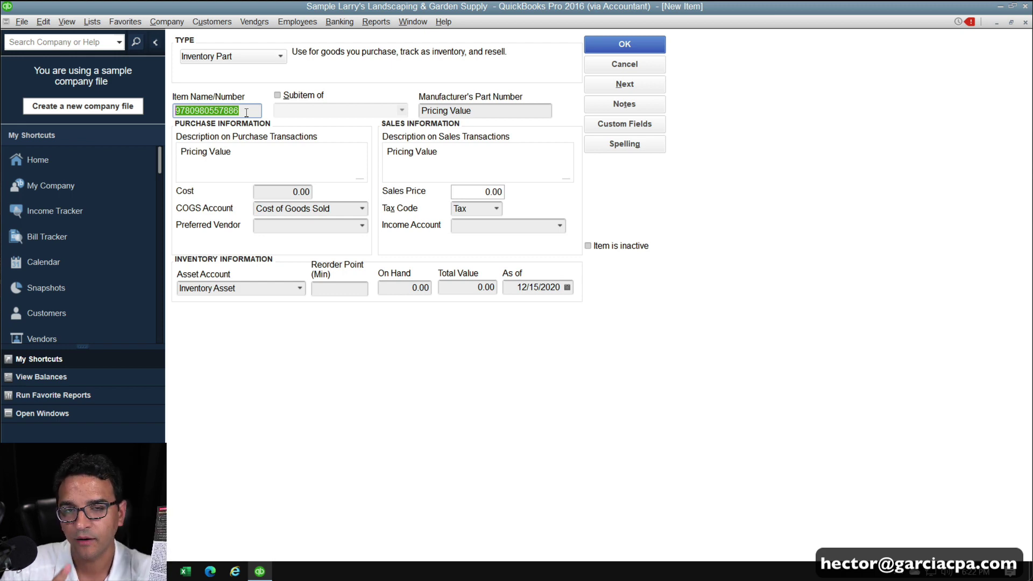
Set cost 20.00, sales price 40.00 and income account Landscaping Services, then save the item
left_click(296, 192)
type("20")
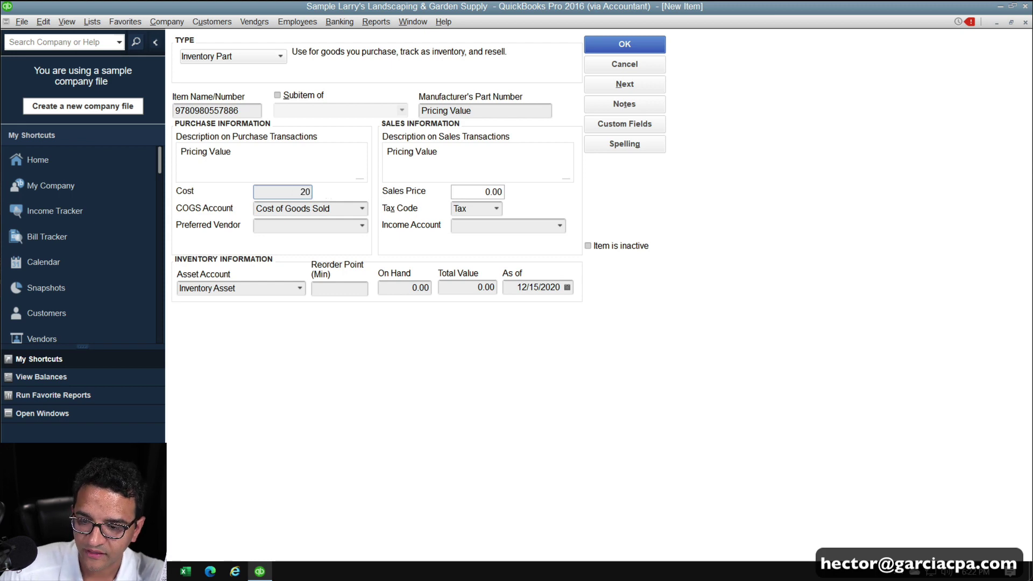
left_click(488, 191)
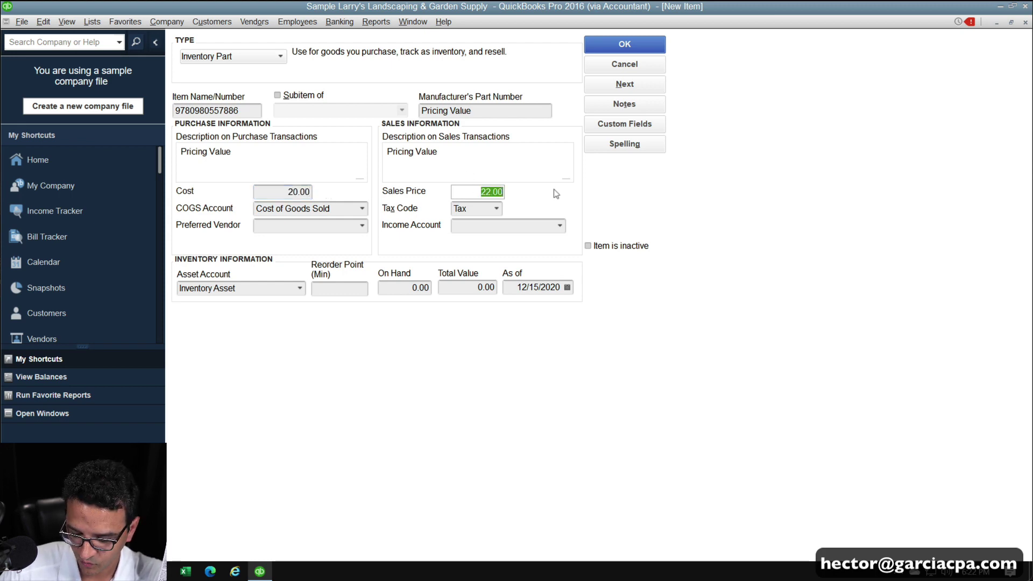
type("40")
left_click(560, 225)
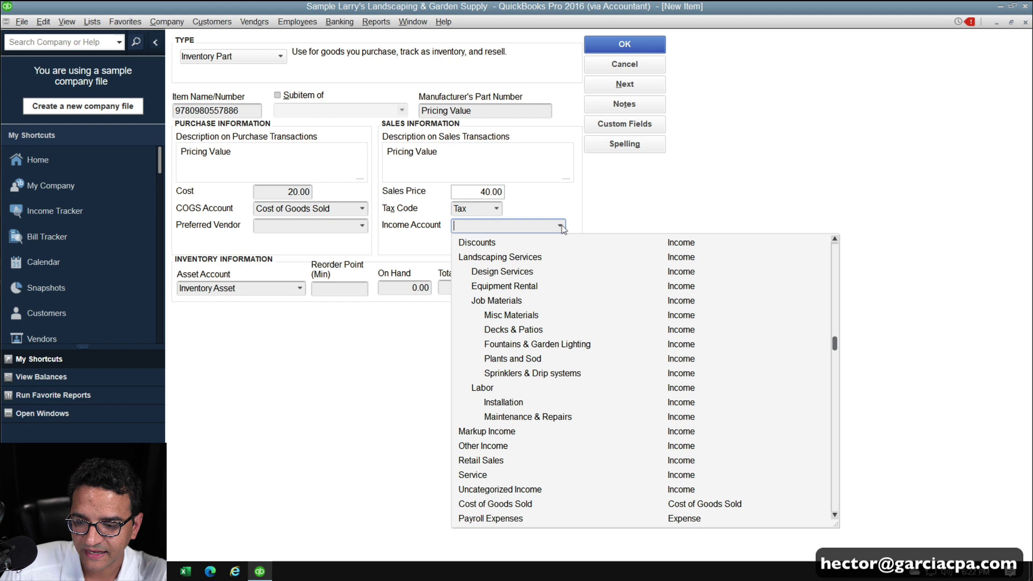
left_click(498, 259)
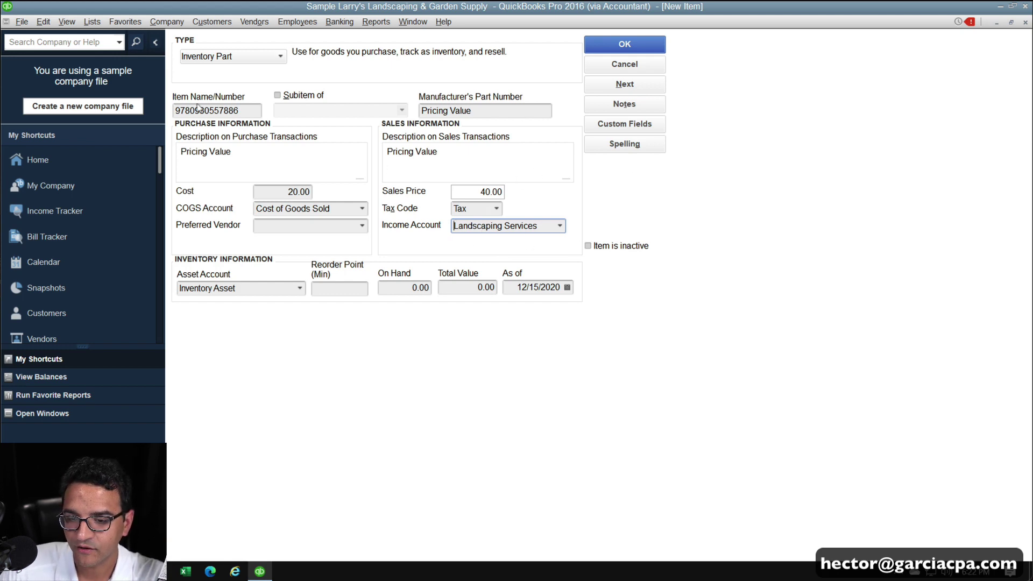
left_click(253, 111)
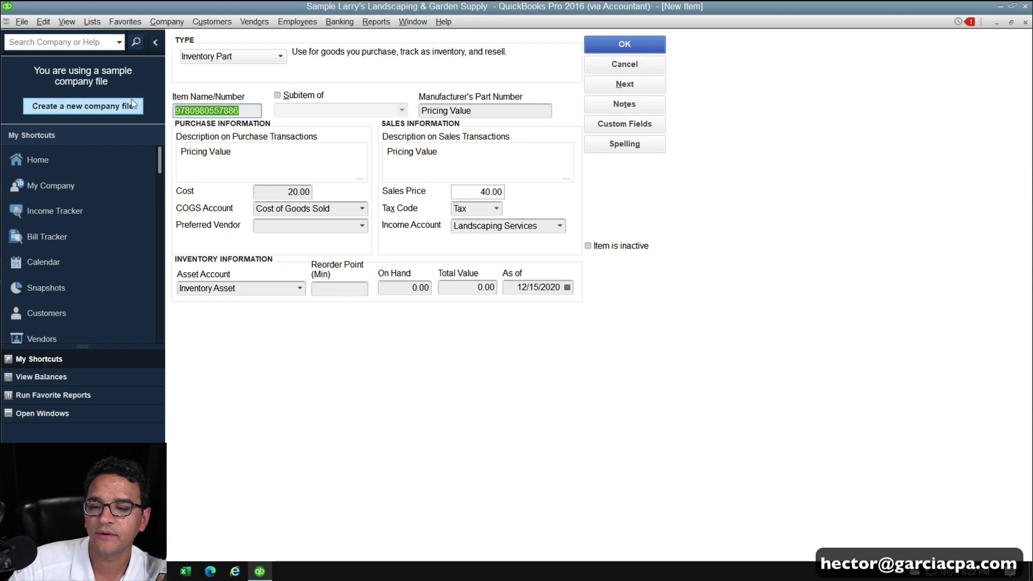
left_click(485, 111)
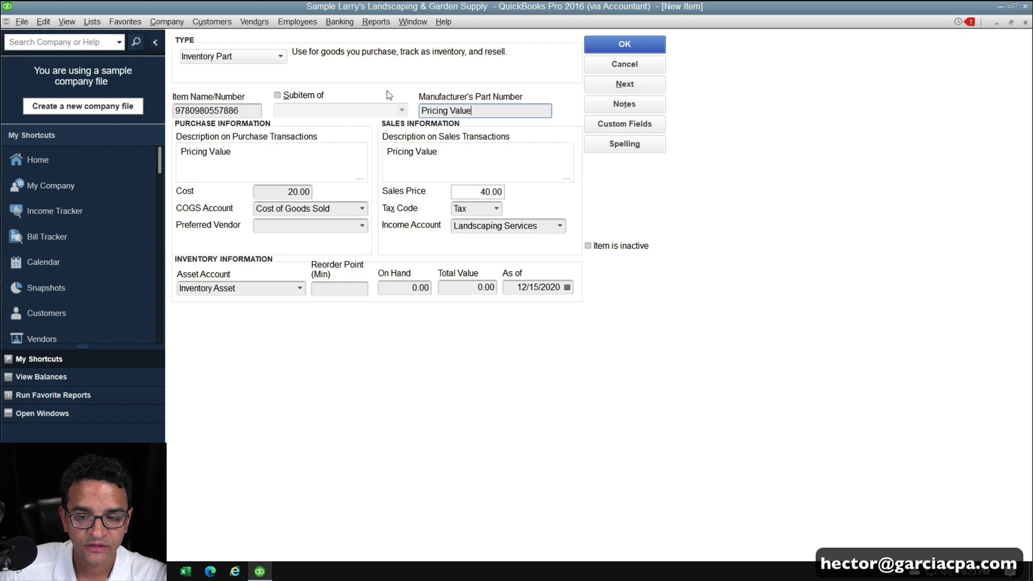
key("Return")
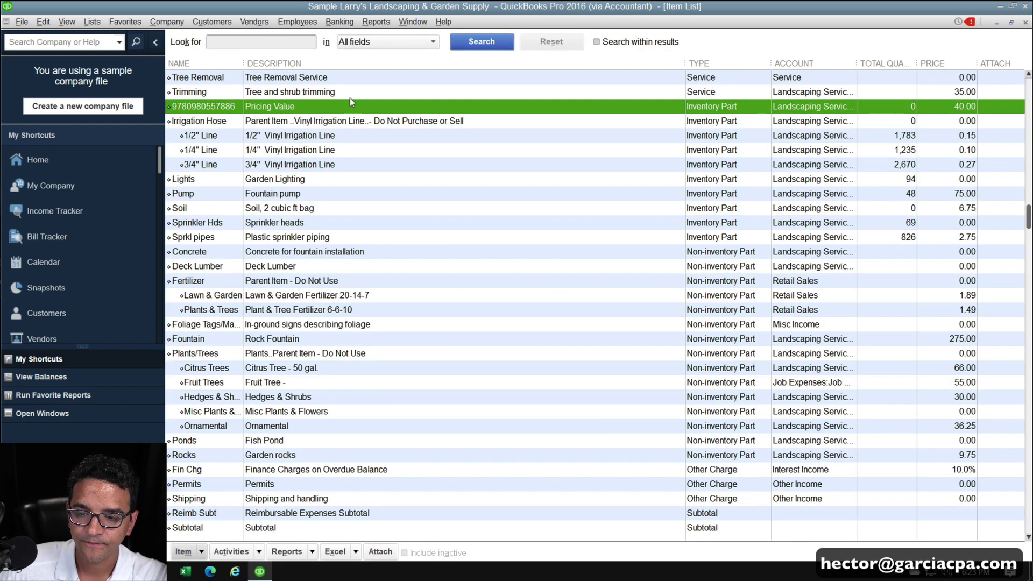
In Customize Columns, add the MPN column and move it up to follow Name
right_click(405, 107)
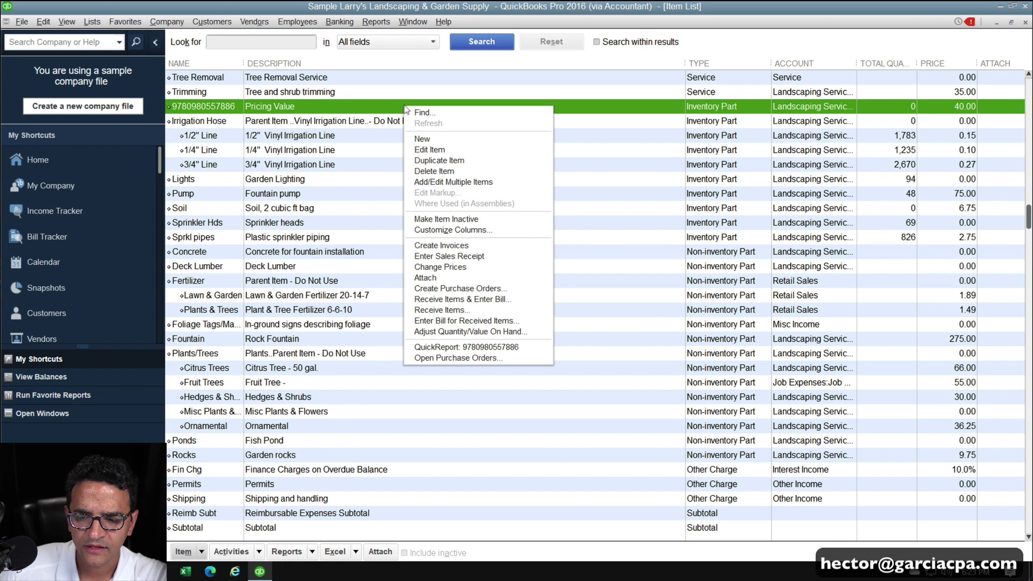
left_click(456, 232)
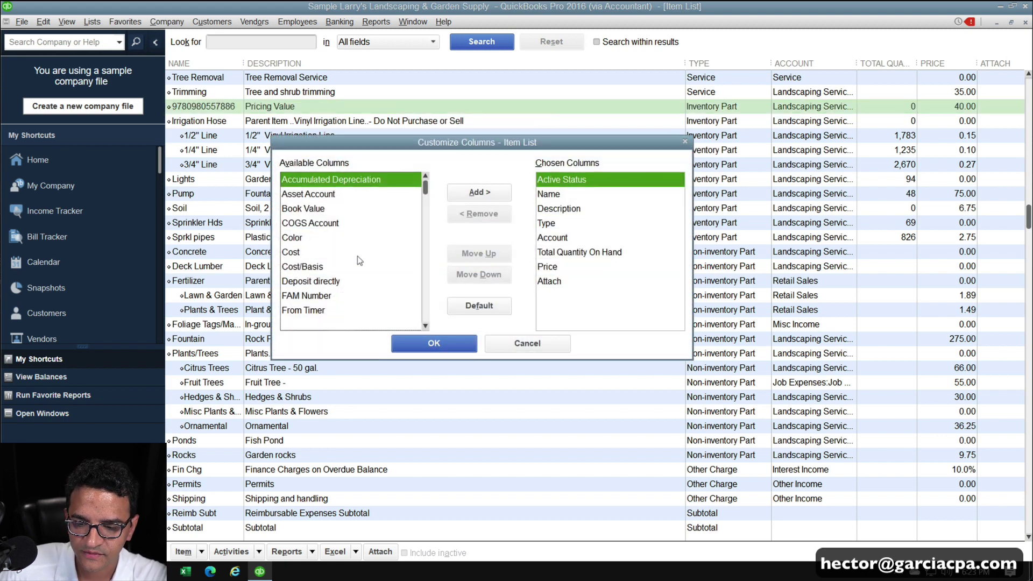
left_click_drag(426, 191, 429, 248)
left_click(297, 253)
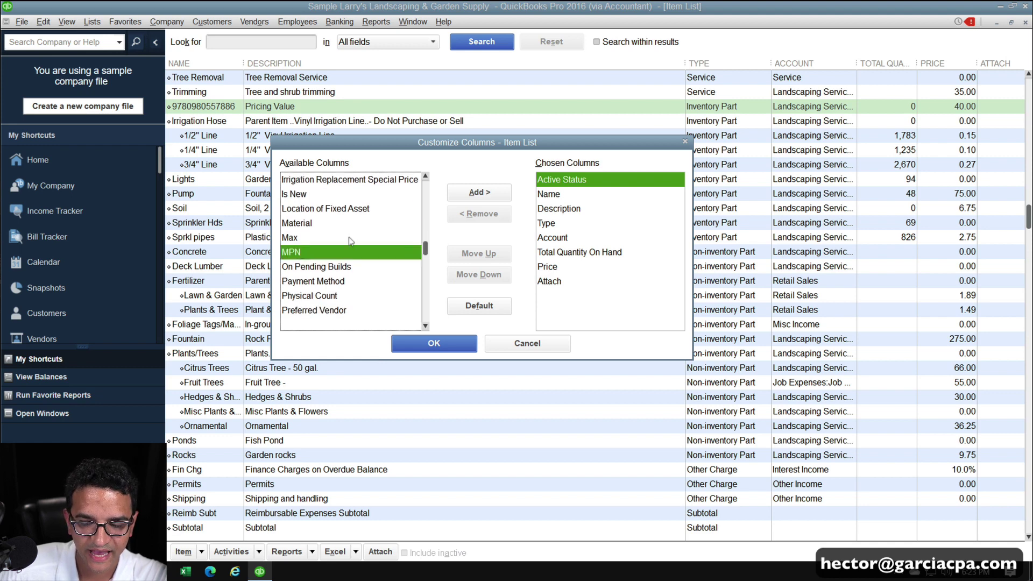
left_click(487, 194)
left_click(479, 253)
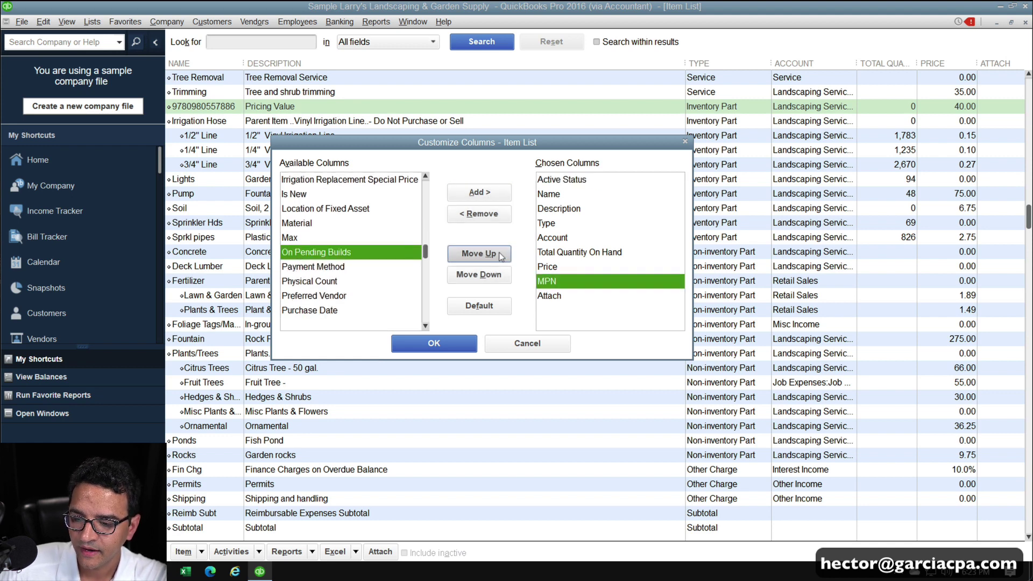
left_click(479, 253)
left_click(479, 254)
left_click(479, 253)
left_click(479, 253)
left_click(479, 253)
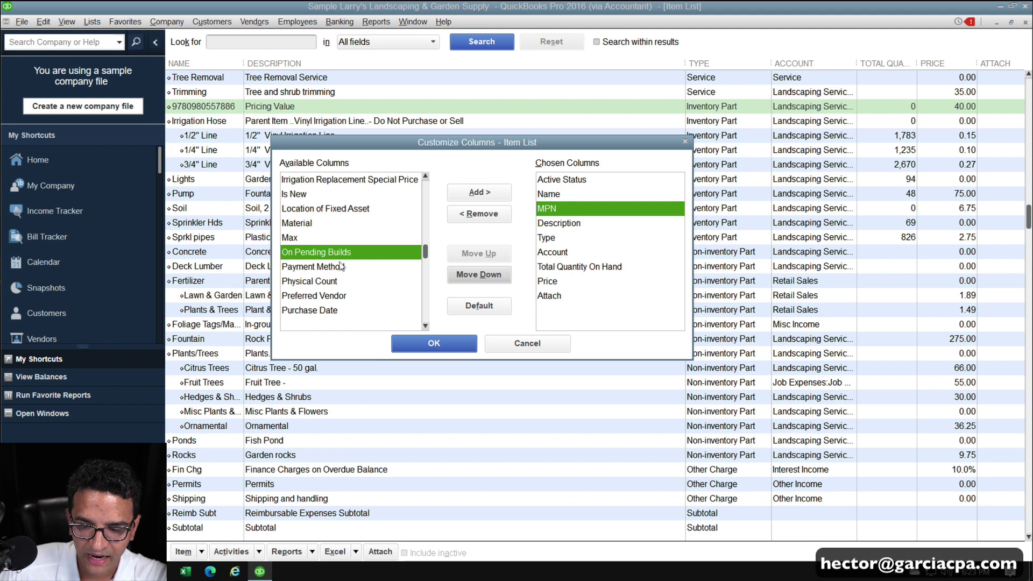
Add the Purchase Description column and move it up to follow Description
left_click(356, 268)
scroll(350, 274, "down", 2)
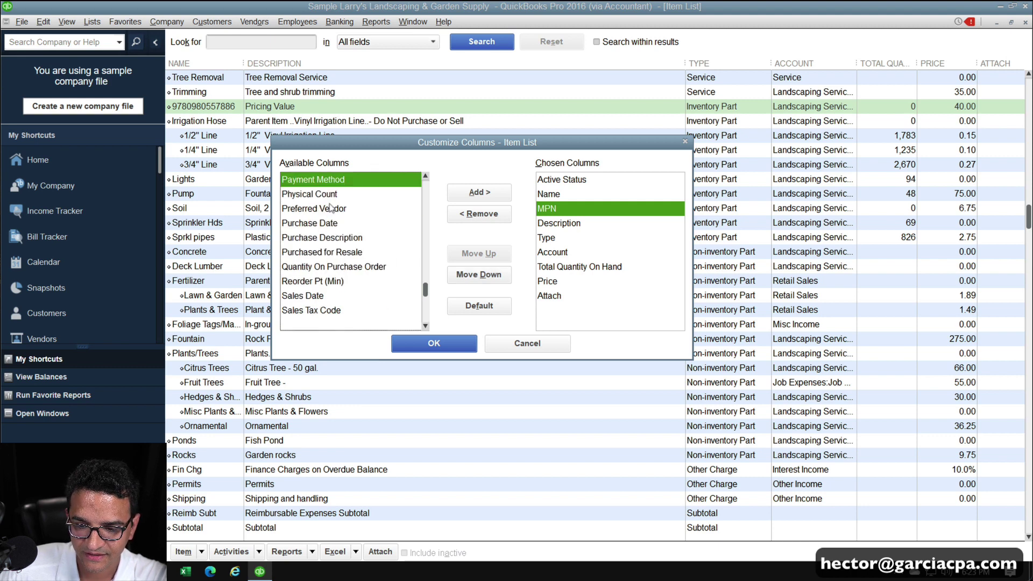
left_click(322, 237)
left_click(479, 192)
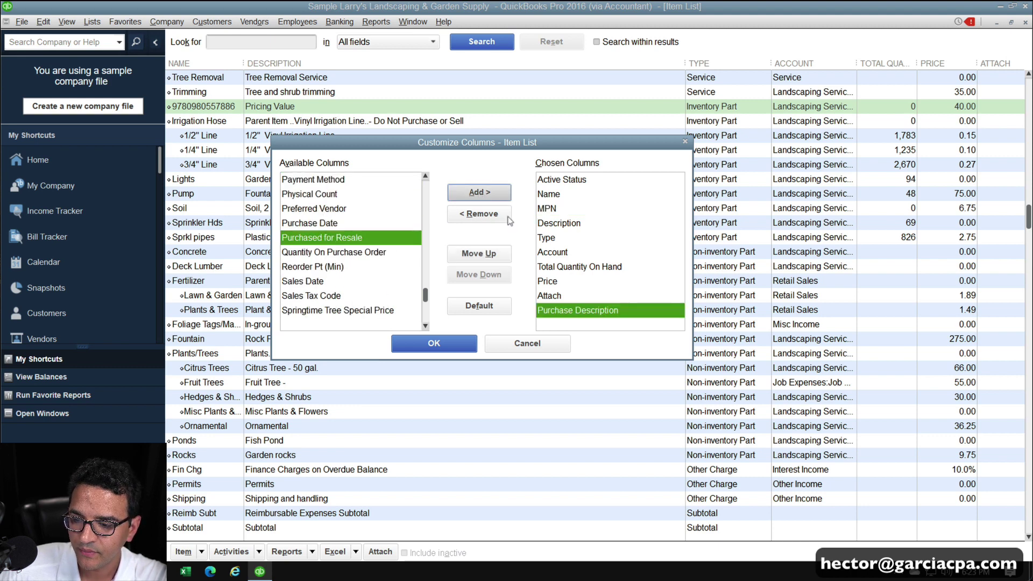
left_click(487, 253)
left_click(487, 254)
left_click(487, 253)
left_click(487, 253)
left_click(487, 253)
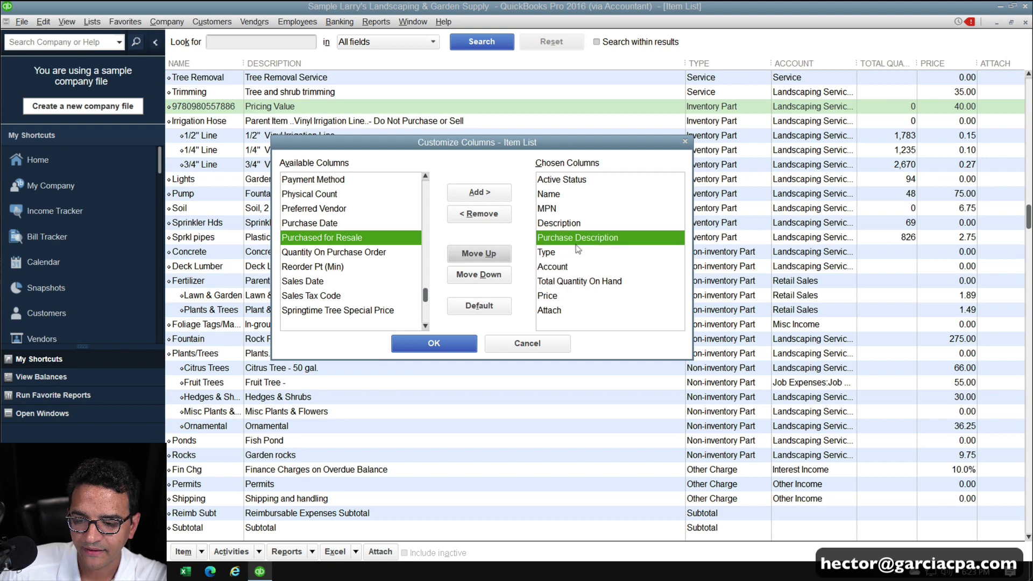
left_click(568, 210)
left_click(570, 223)
left_click(578, 238)
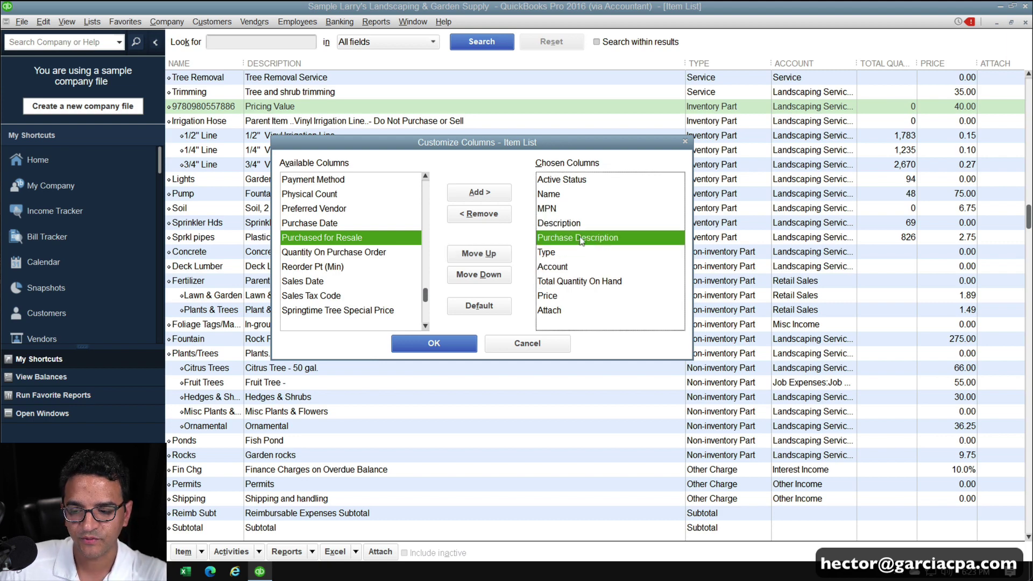
Apply the new column layout and widen the MPN and Purchase Description columns
left_click(433, 343)
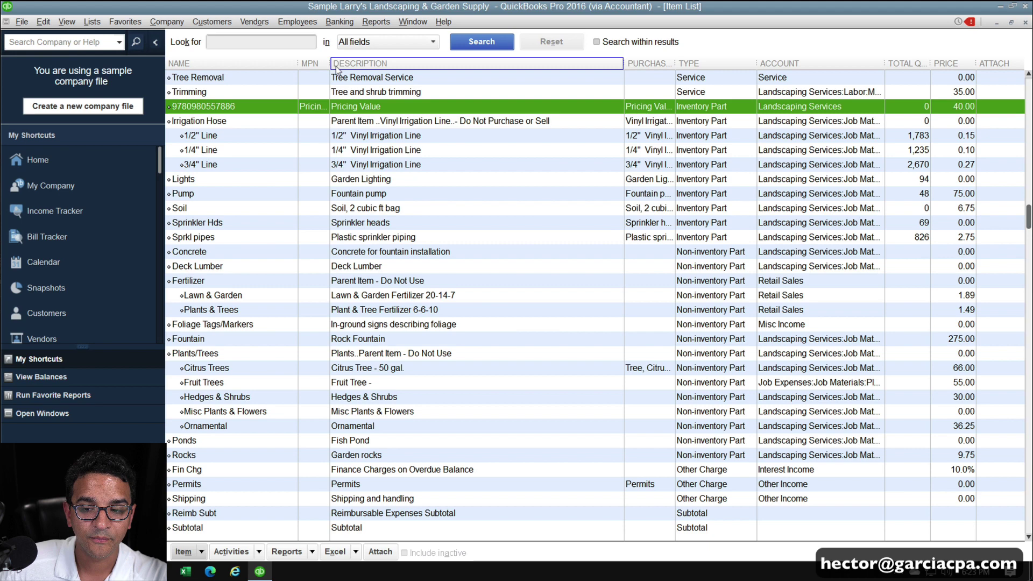
left_click_drag(329, 63, 383, 60)
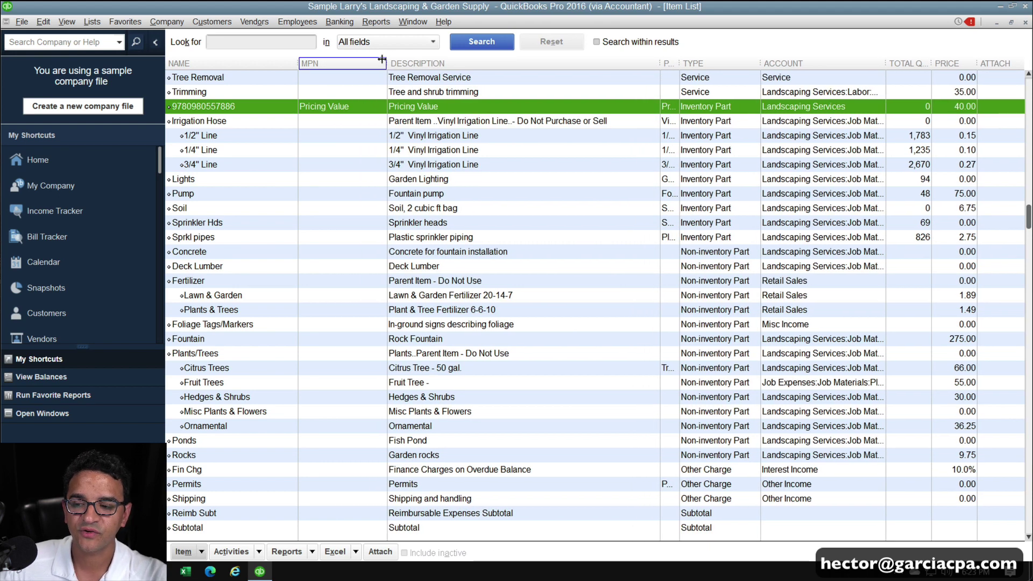
left_click_drag(676, 56, 832, 62)
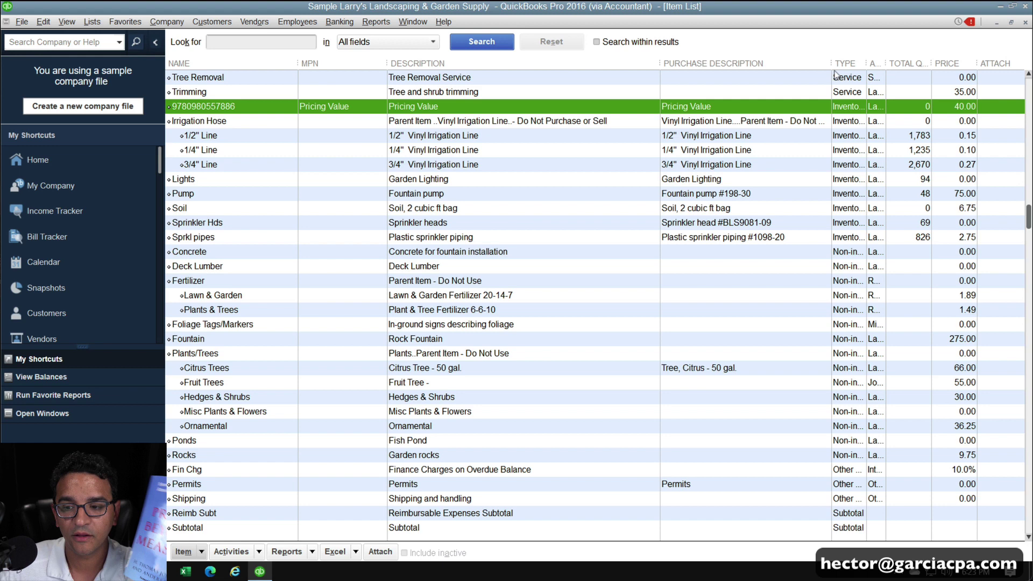
right_click(228, 106)
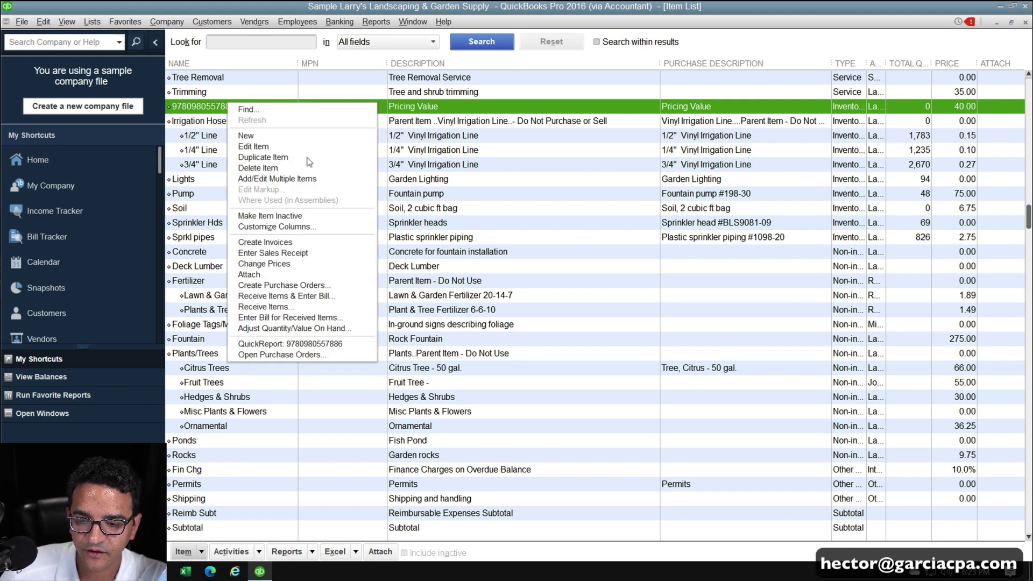
left_click(277, 157)
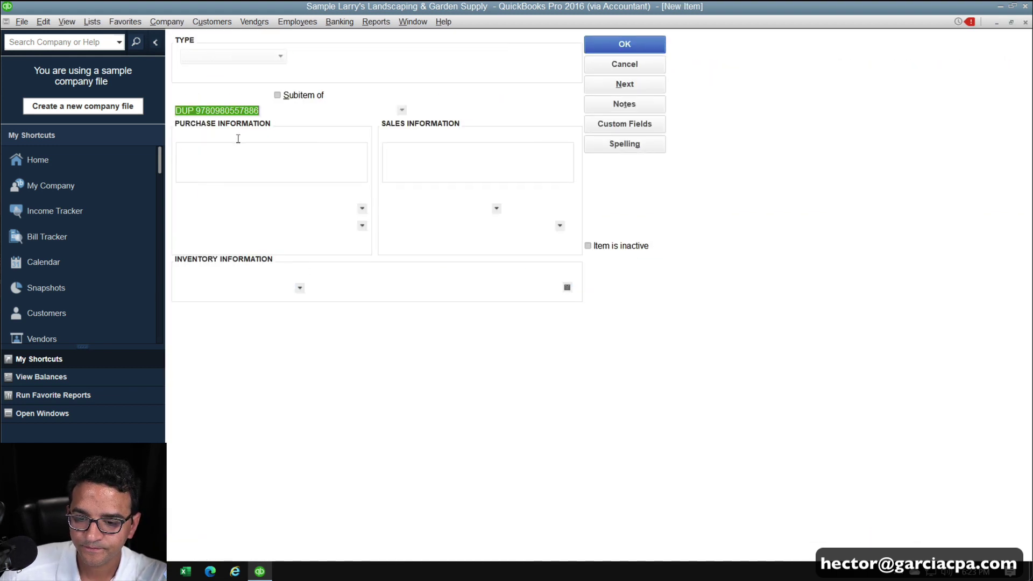
key("BackSpace")
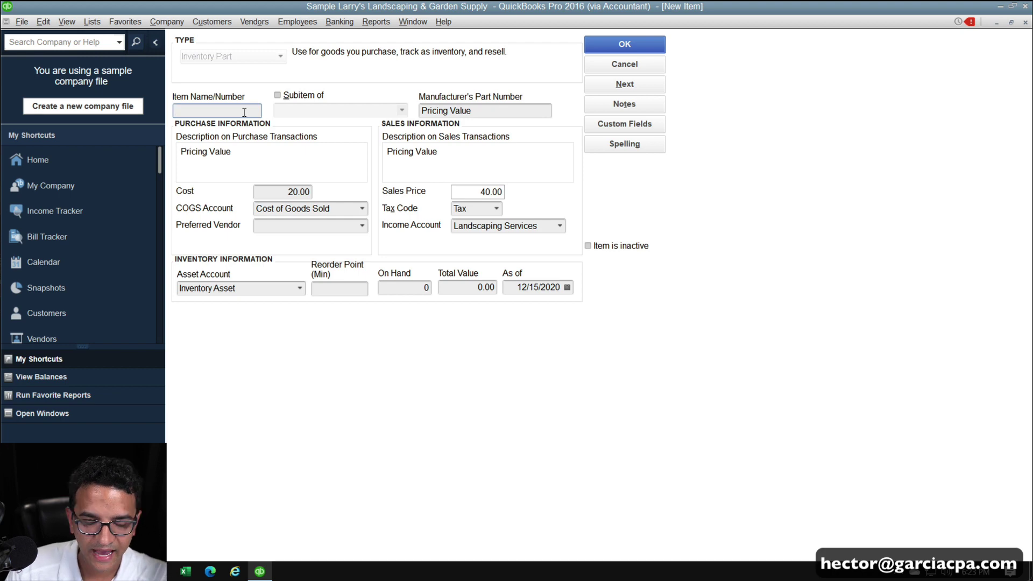
type("9781439124628")
key("Tab")
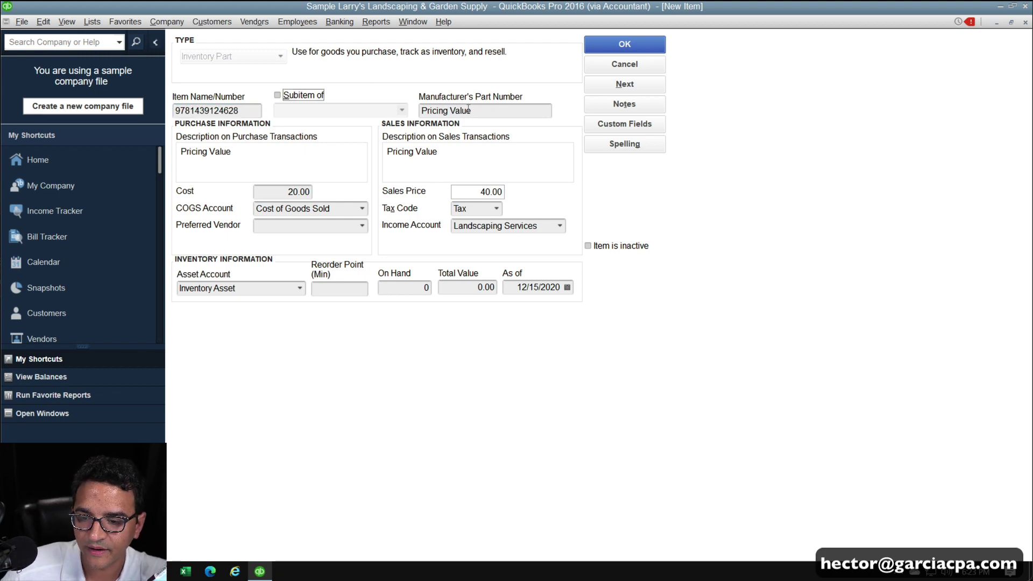
Set the part number and both descriptions to 'Profit Beyond Measure'
key("Tab")
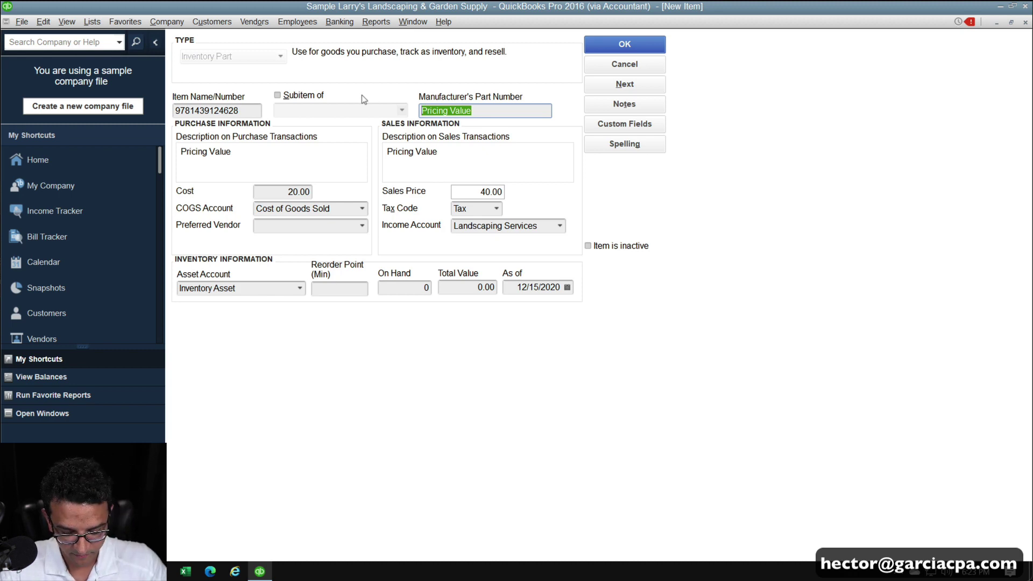
type("Profit ?bey")
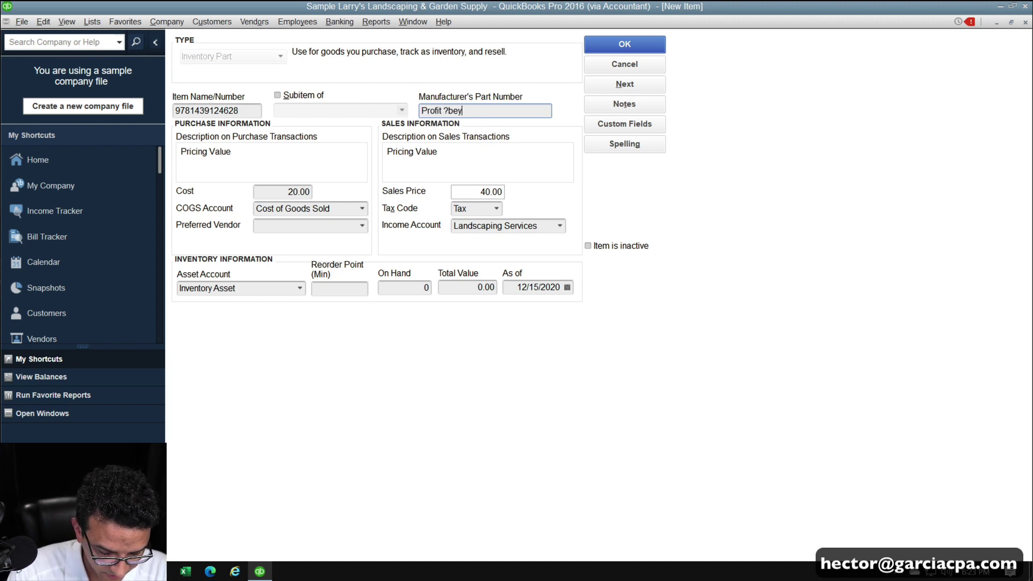
key("BackSpace")
key("BackSpace")
key("BackSpace")
key("BackSpace")
type("Beyond Measure")
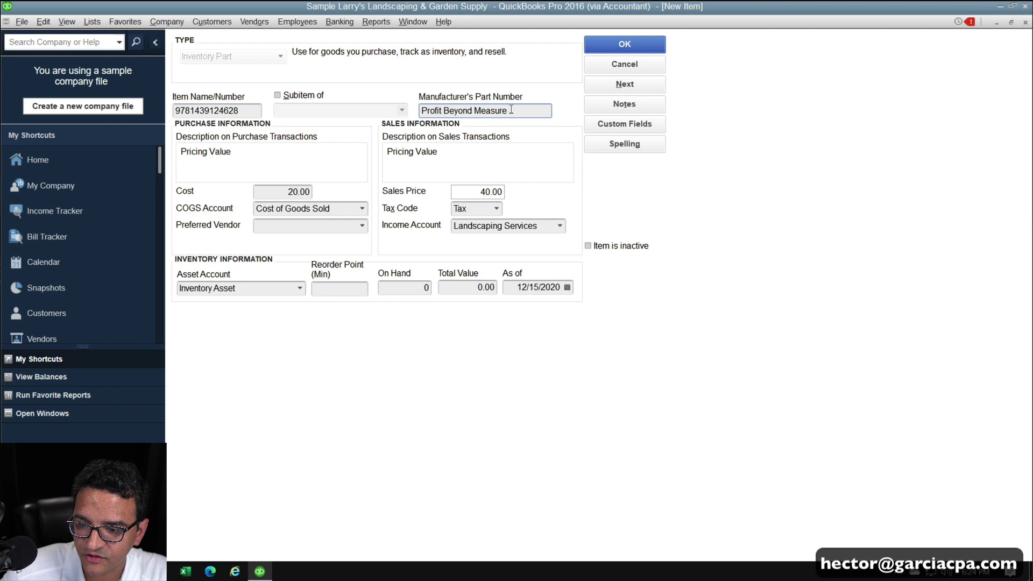
left_click_drag(511, 110, 302, 92)
key("ctrl+c")
key("Tab")
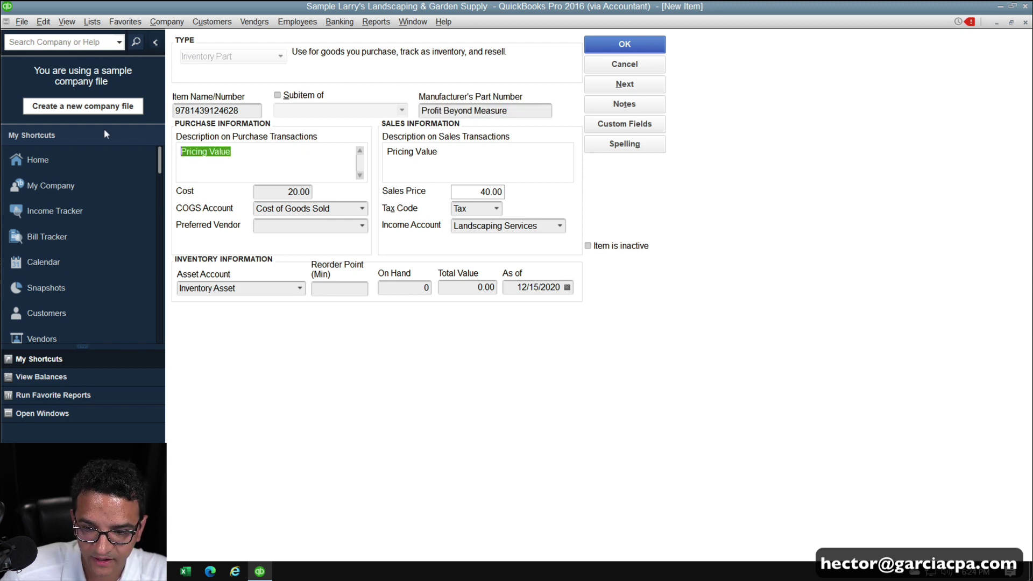
key("ctrl+v")
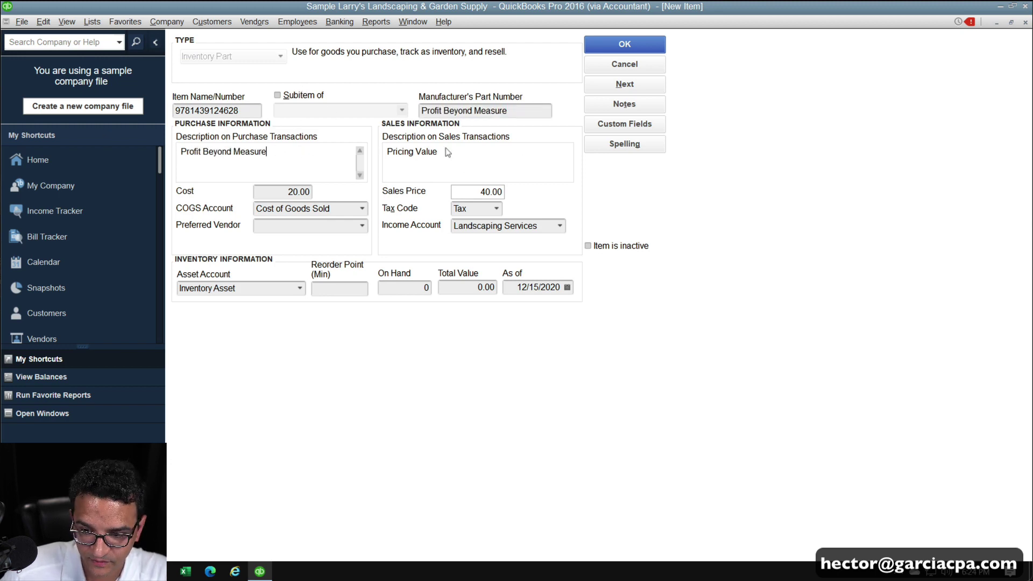
key("Tab")
key("ctrl+v")
Set cost 15.00 and sales price 30.00, then save the item
left_click(272, 189)
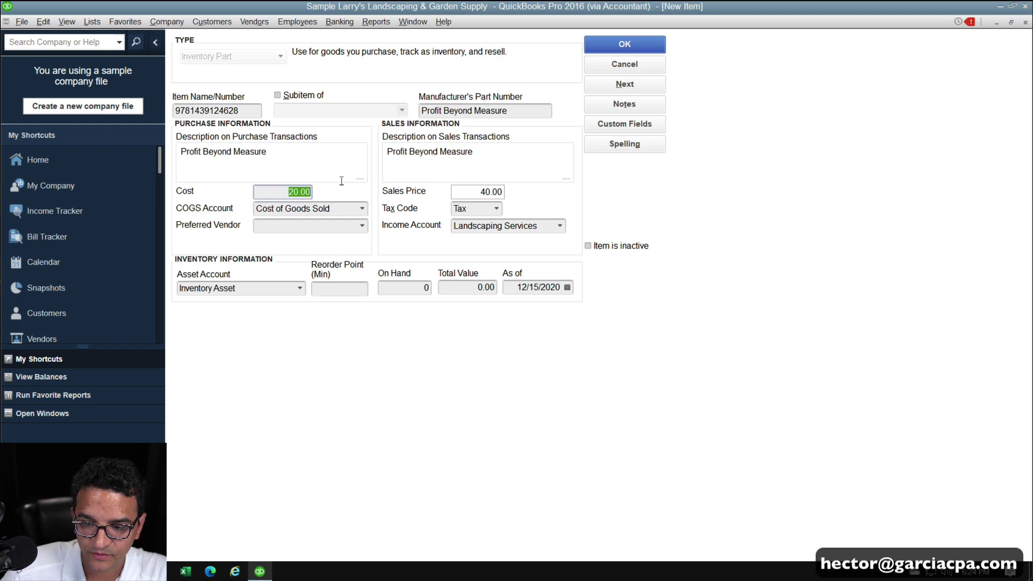
type("15")
key("Tab")
key("Tab")
key("Tab")
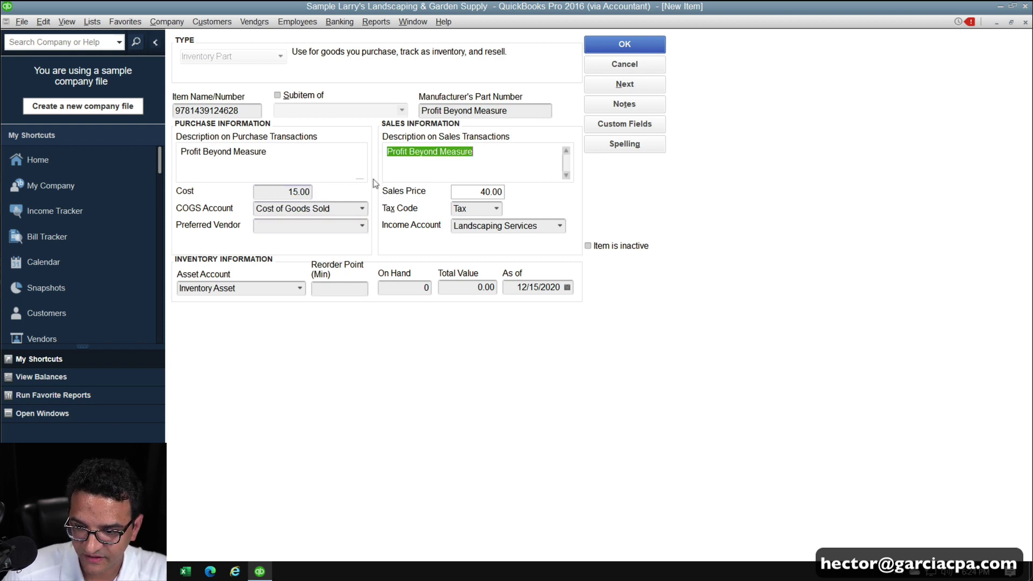
key("Tab")
type("30")
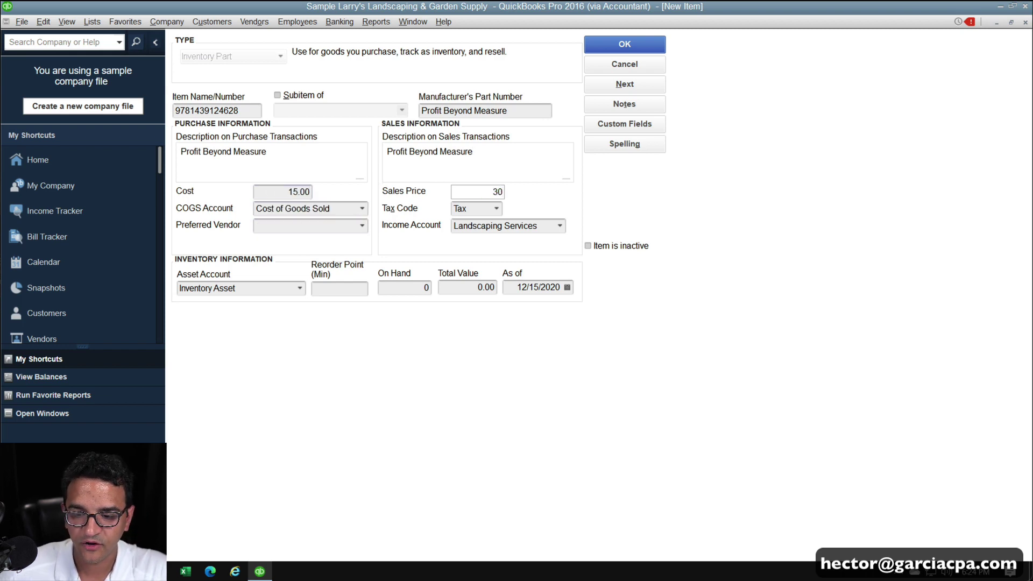
left_click(624, 44)
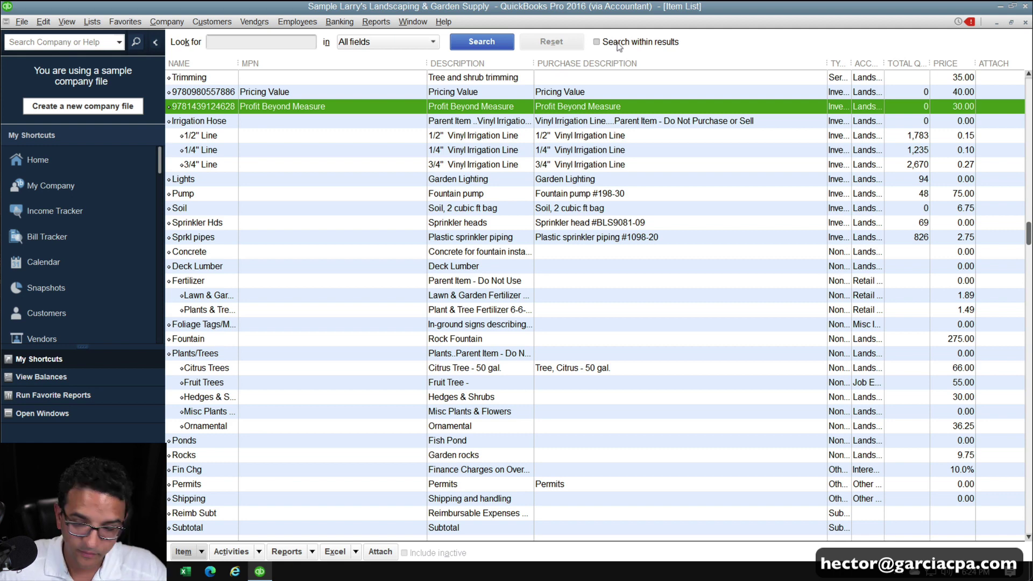
right_click(210, 106)
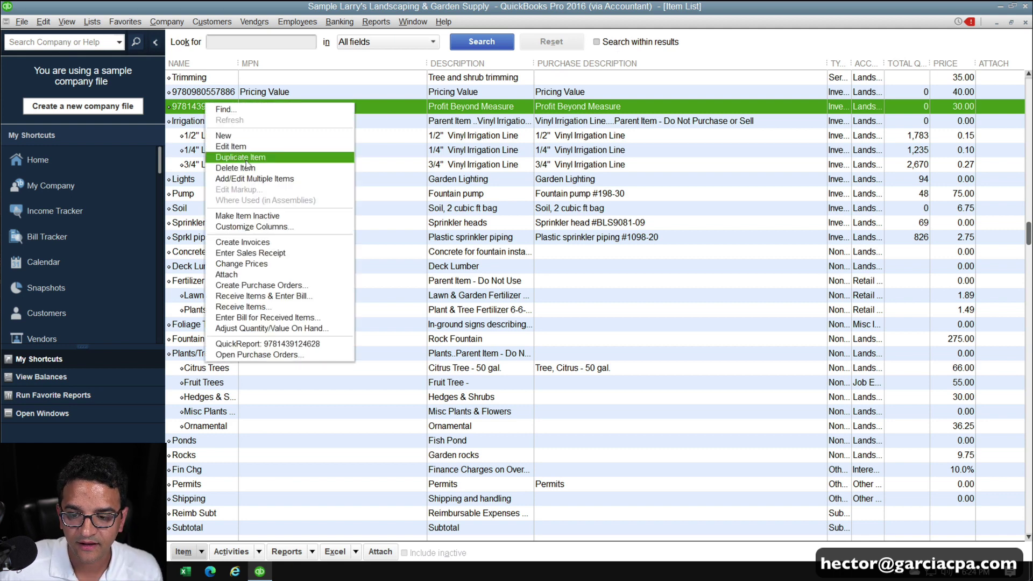
left_click(246, 158)
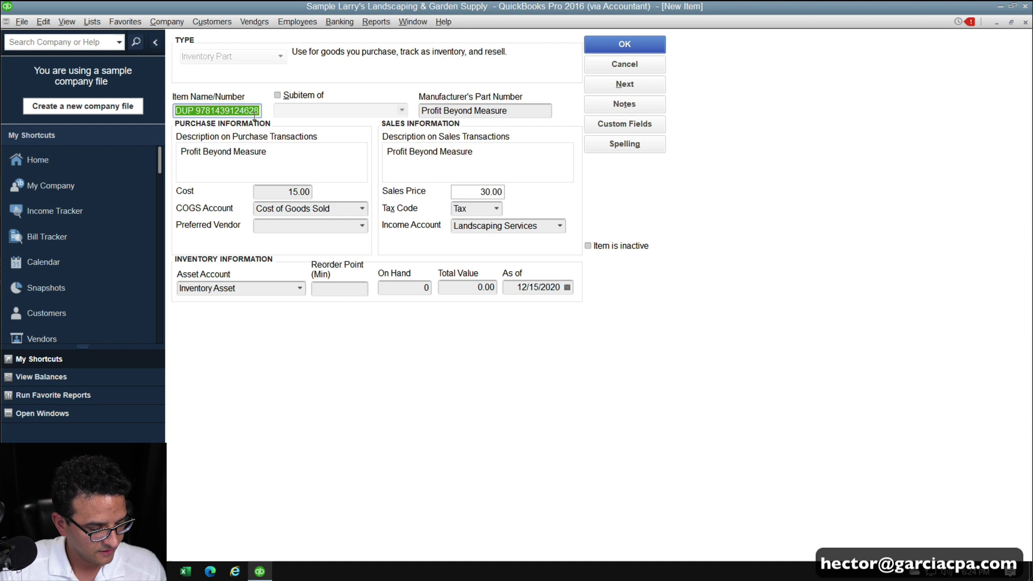
type("9781681100623")
key("Tab")
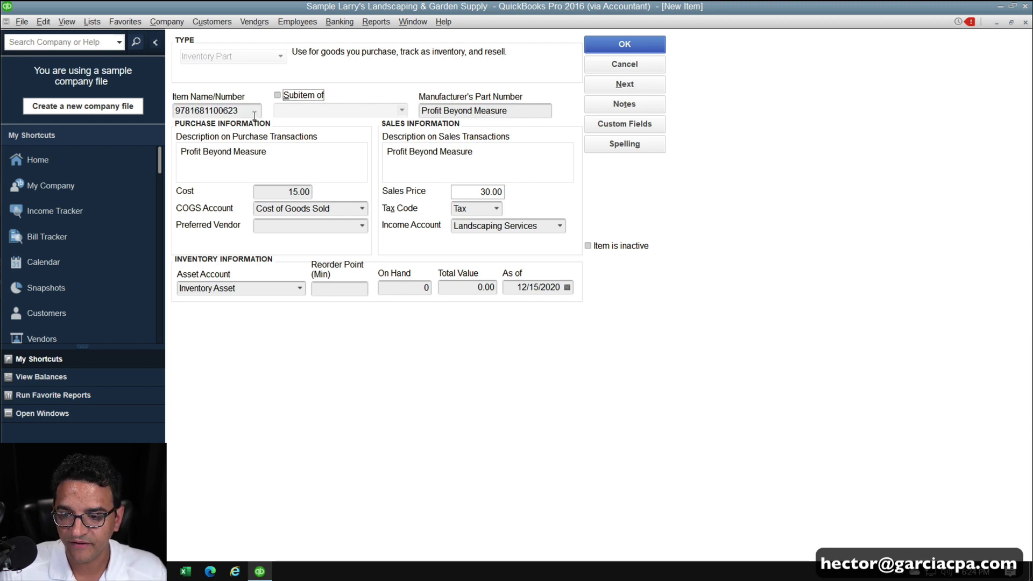
Set the part number and both descriptions to 'Outperform'
key("Tab")
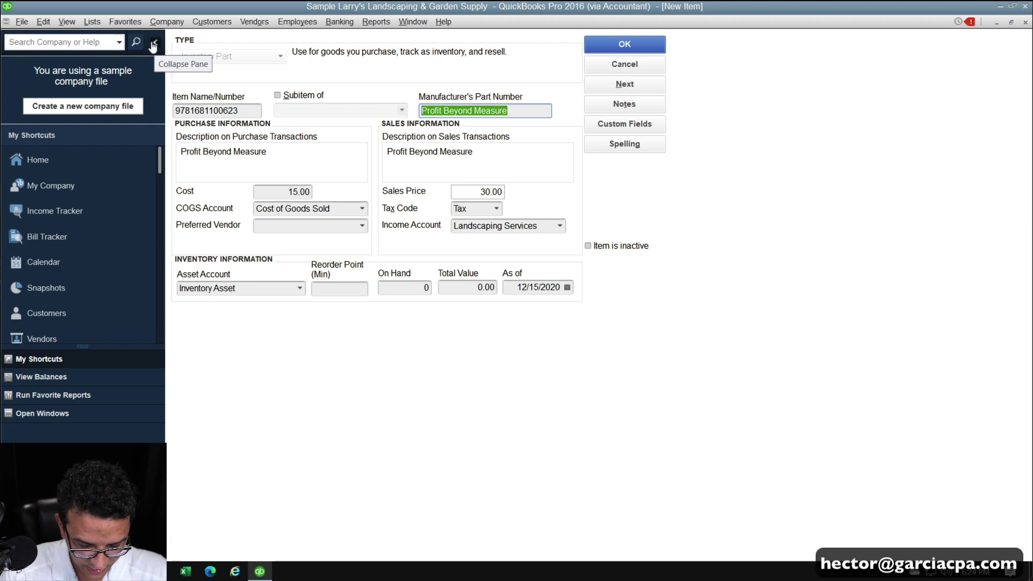
type("Outperform")
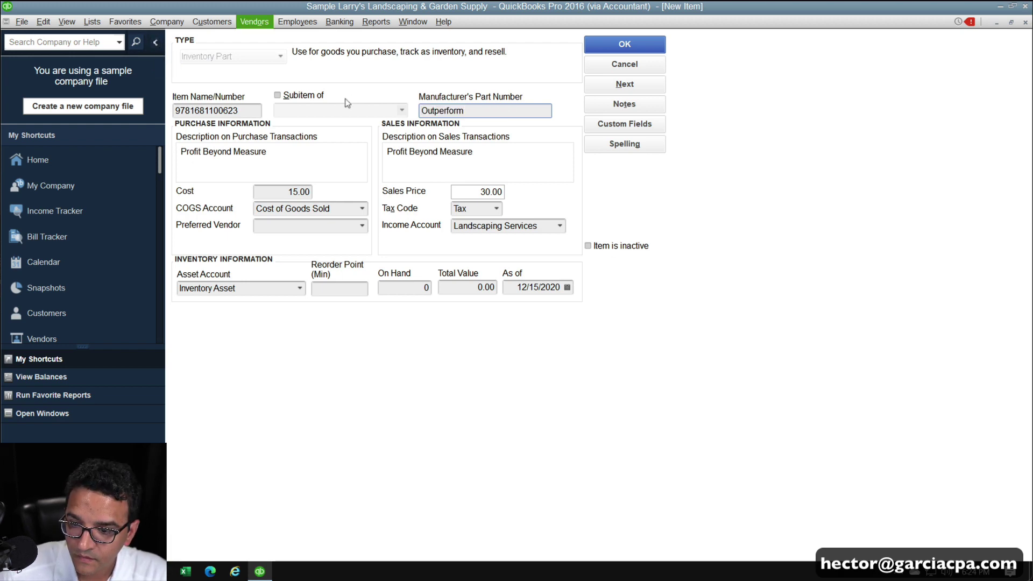
double_click(469, 111)
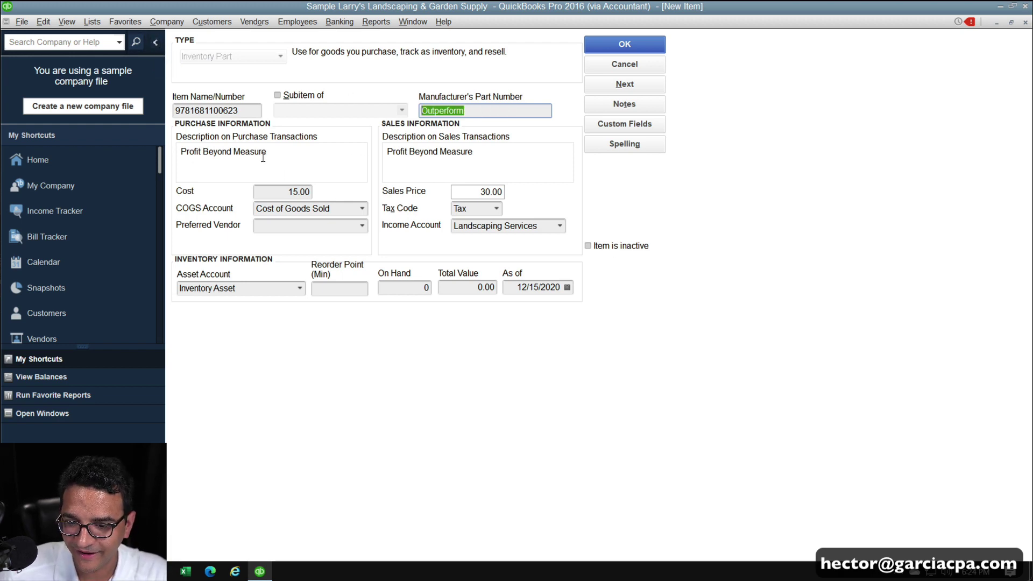
key("Tab")
type("Outperform")
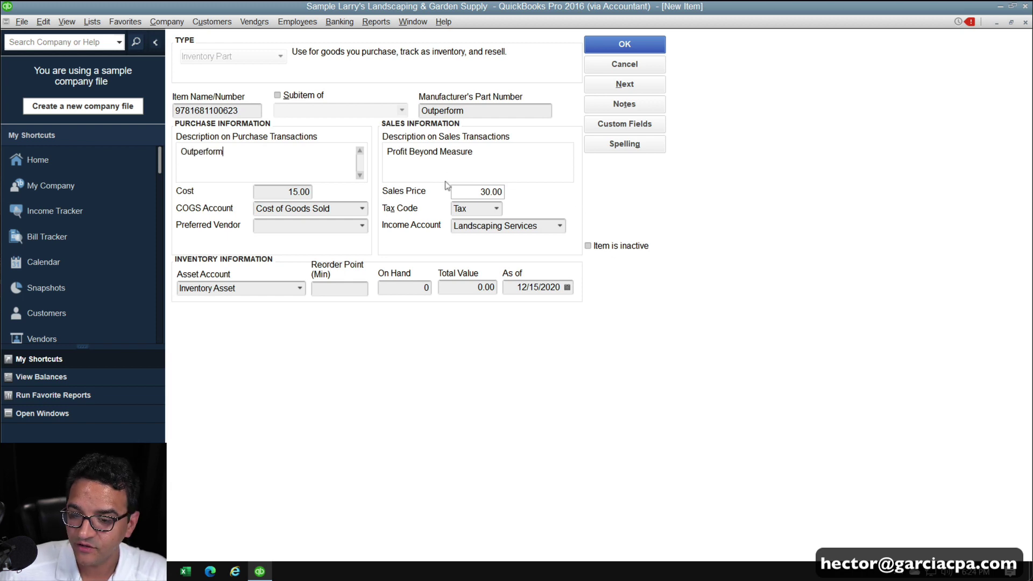
left_click(507, 149)
type("Outperform")
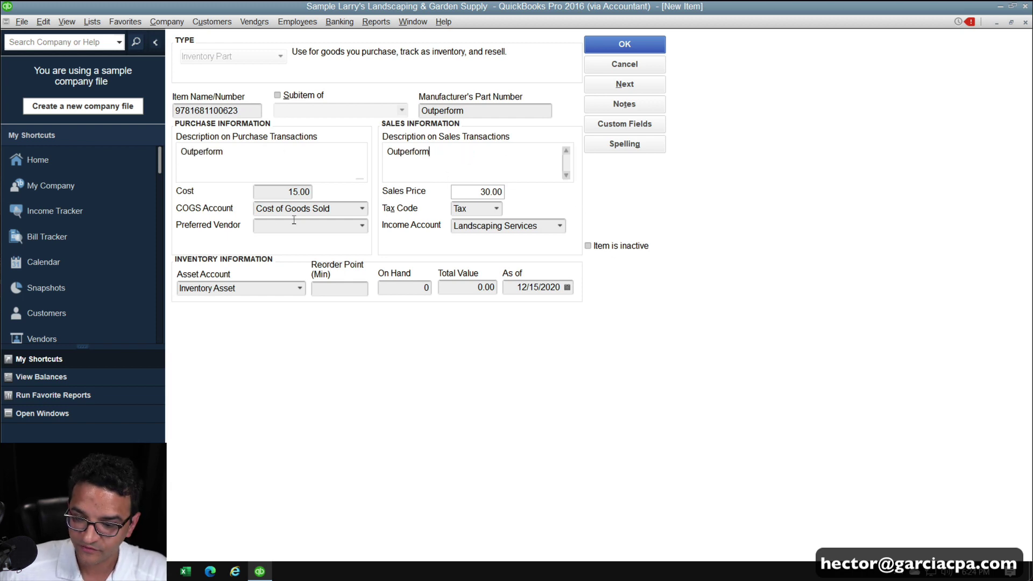
Set cost 12.00 and sales price 24.00, then save the Outperform item
left_click(277, 194)
type("12")
key("Tab")
key("Tab")
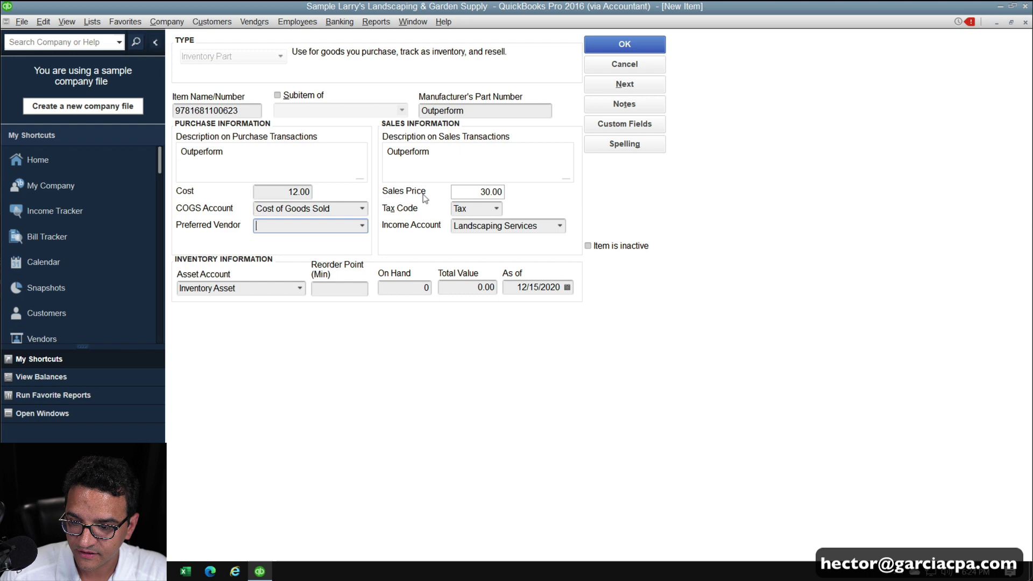
key("Tab")
type("24")
key("Tab")
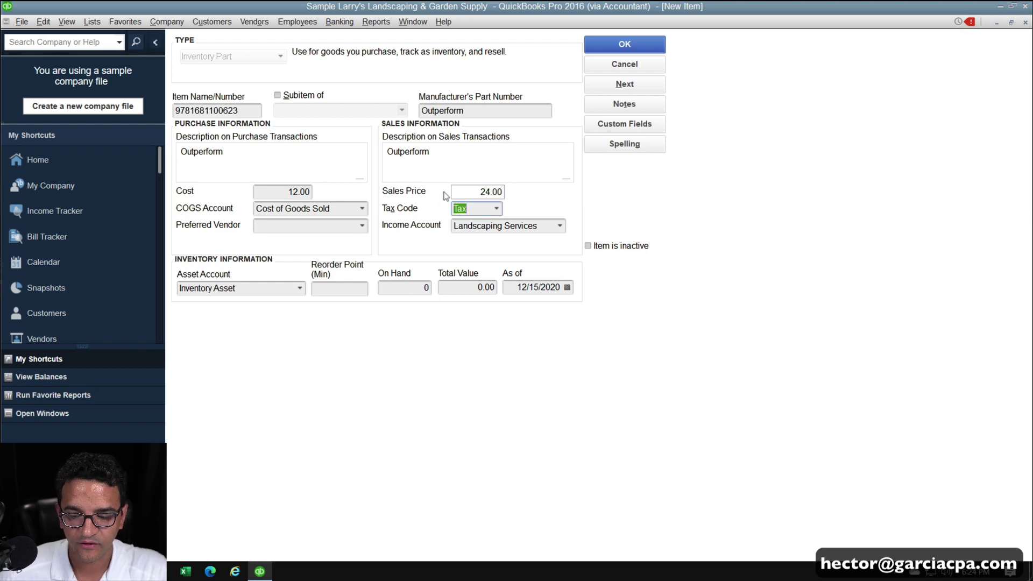
left_click(626, 45)
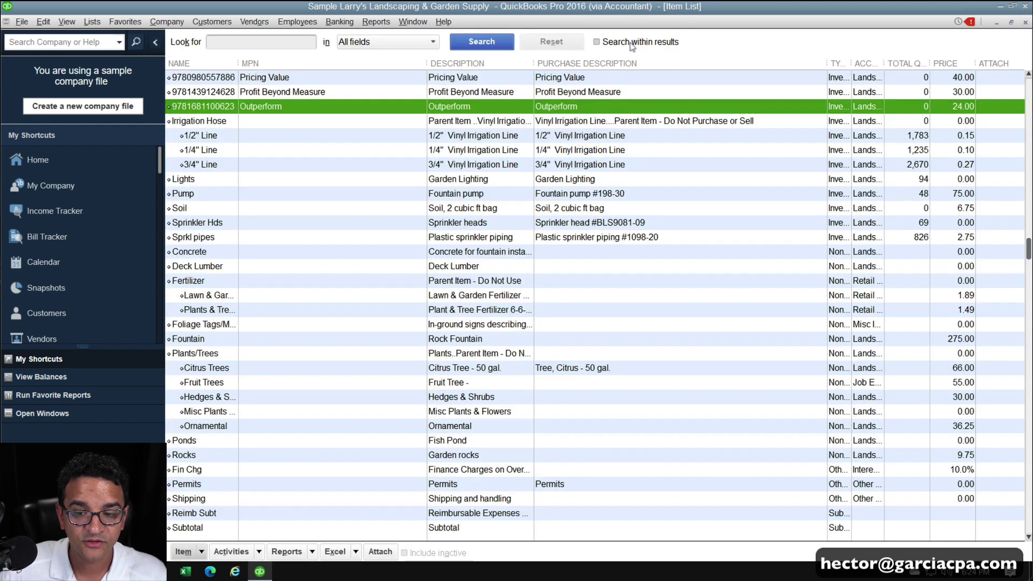
left_click(230, 81)
left_click(231, 91)
left_click(233, 107)
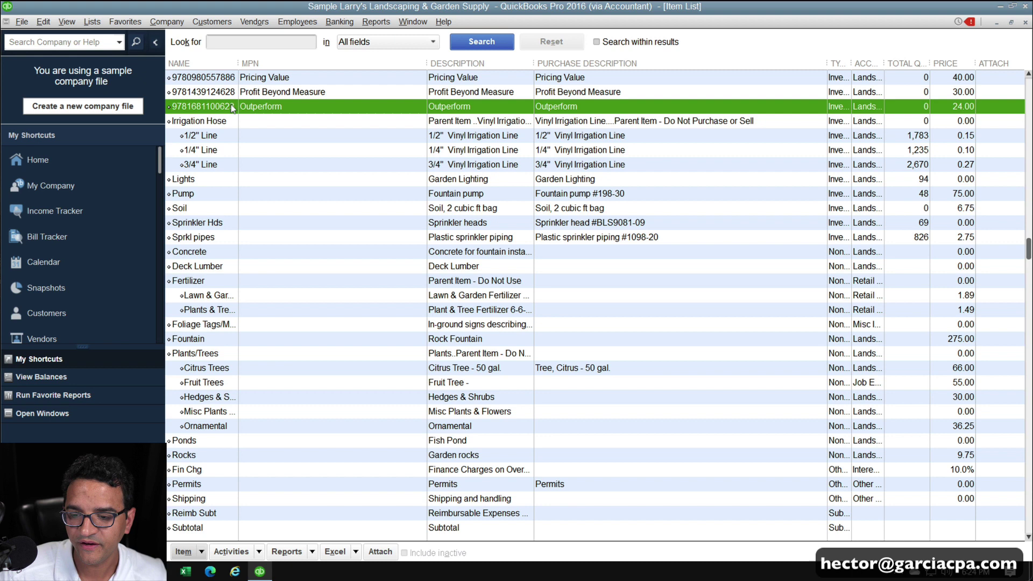
left_click(46, 21)
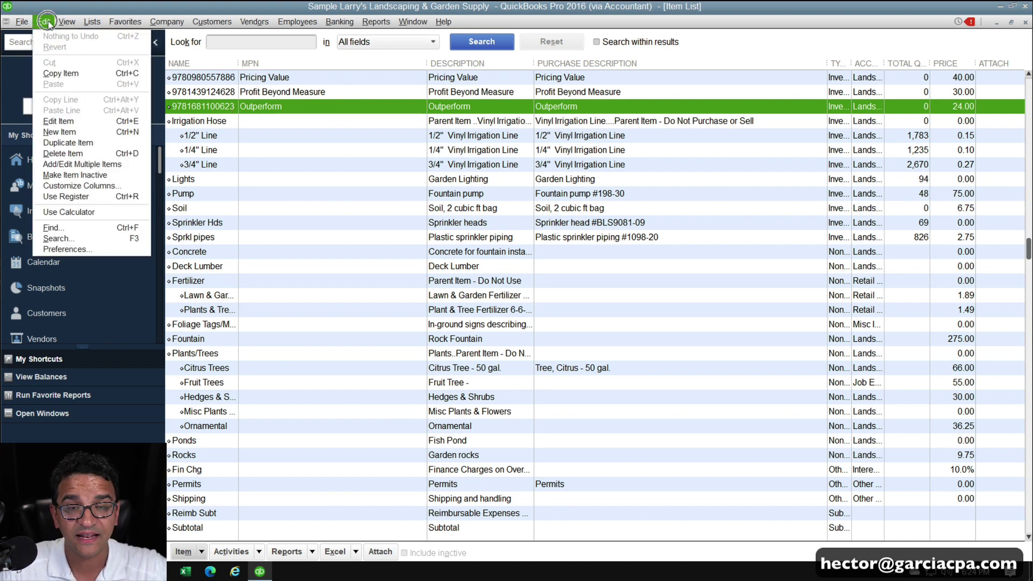
left_click(62, 250)
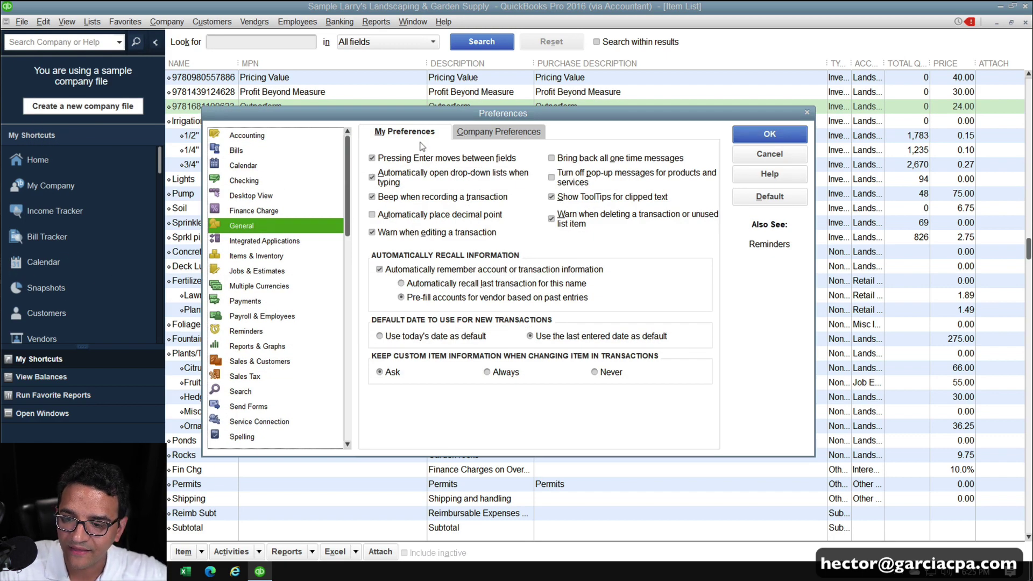
left_click(390, 136)
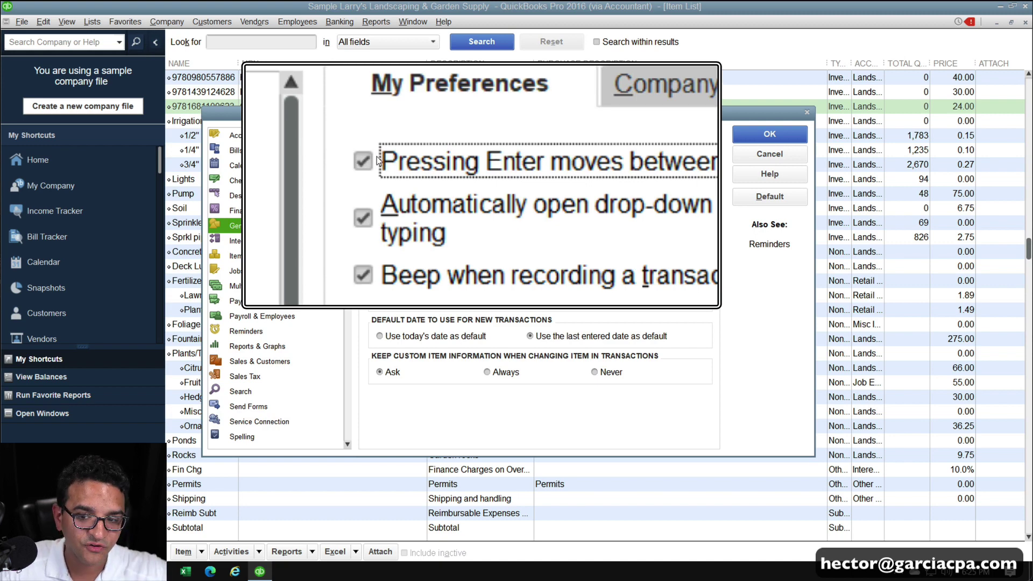
left_click(372, 177)
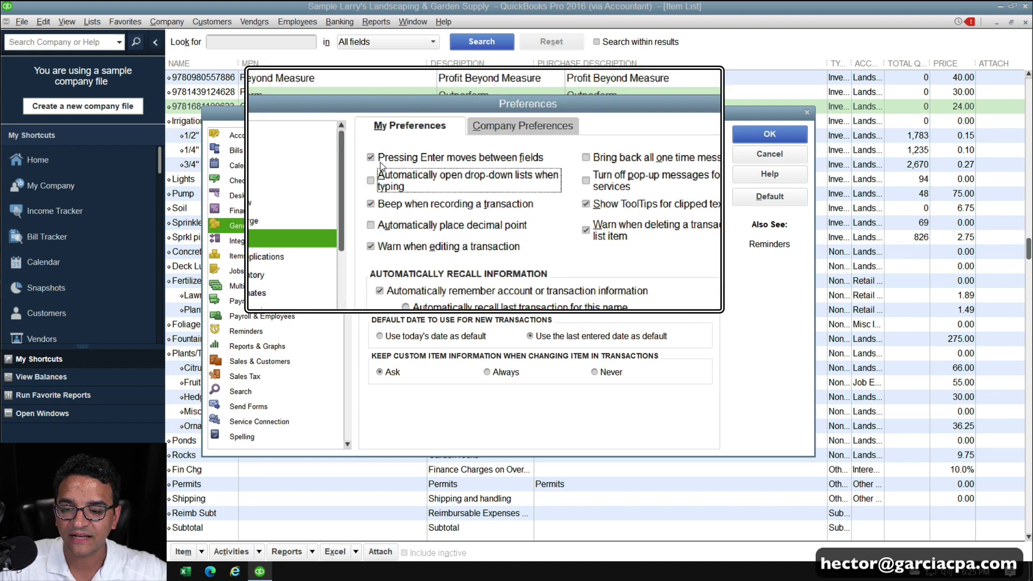
left_click(371, 177)
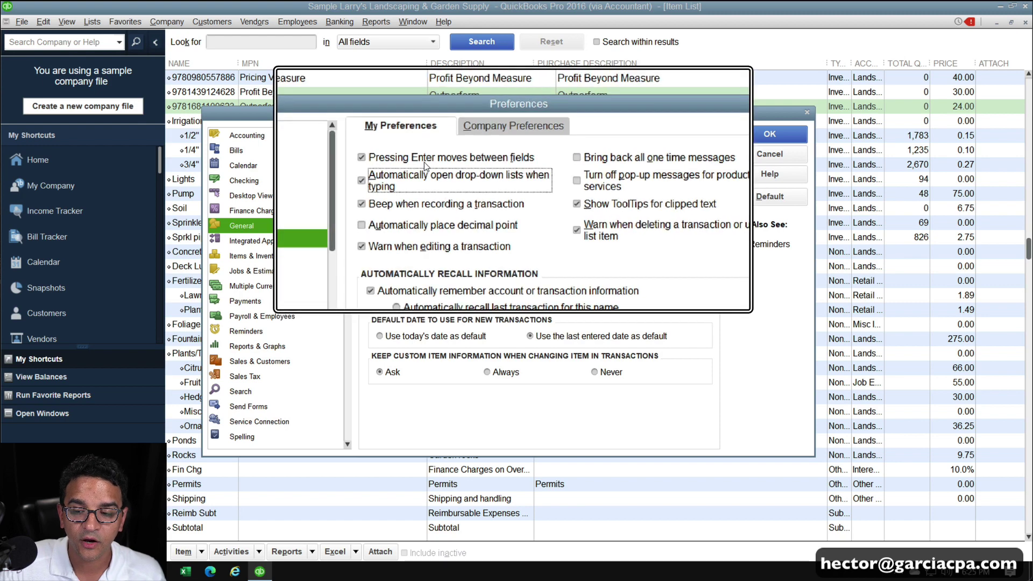
left_click(770, 136)
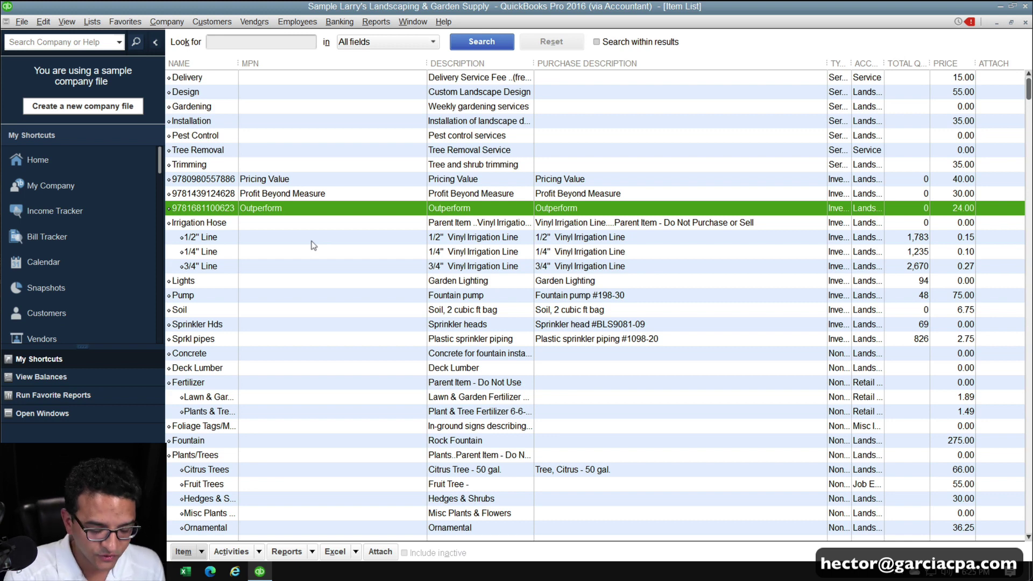
Open Receive Items, choose vendor Bayshore Water, and maximize the Create Item Receipts window
key("Escape")
key("Escape")
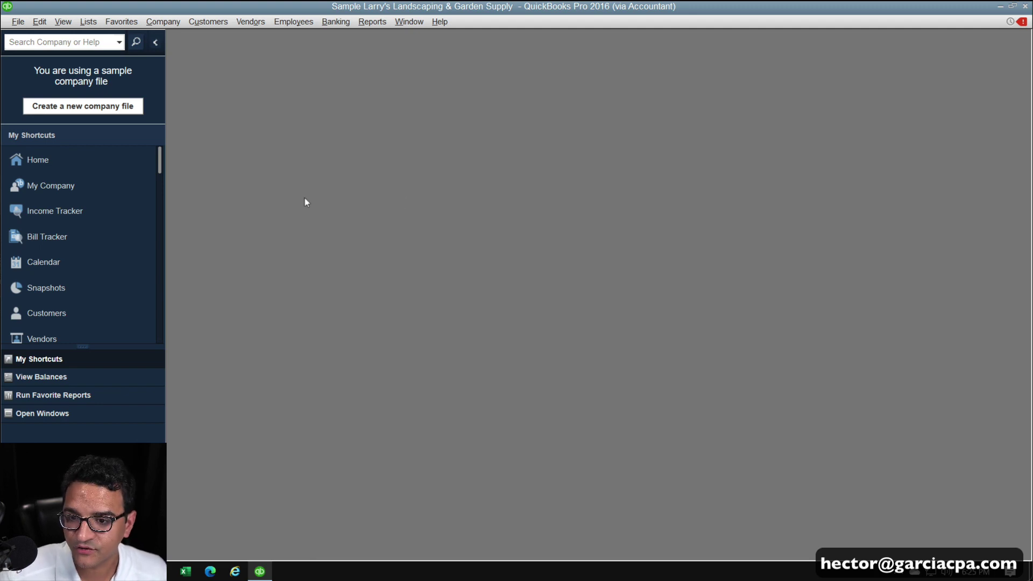
left_click(251, 22)
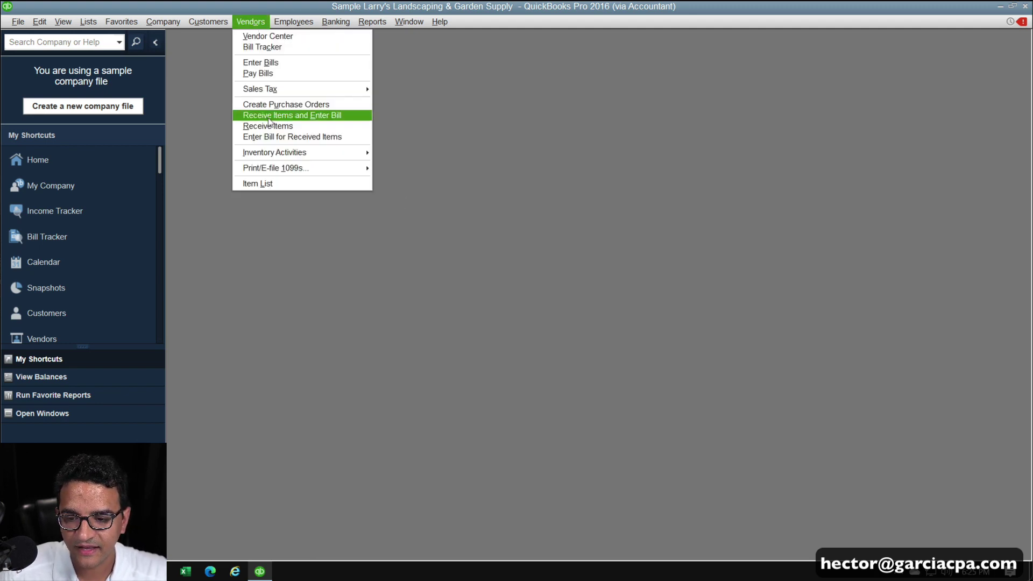
left_click(273, 128)
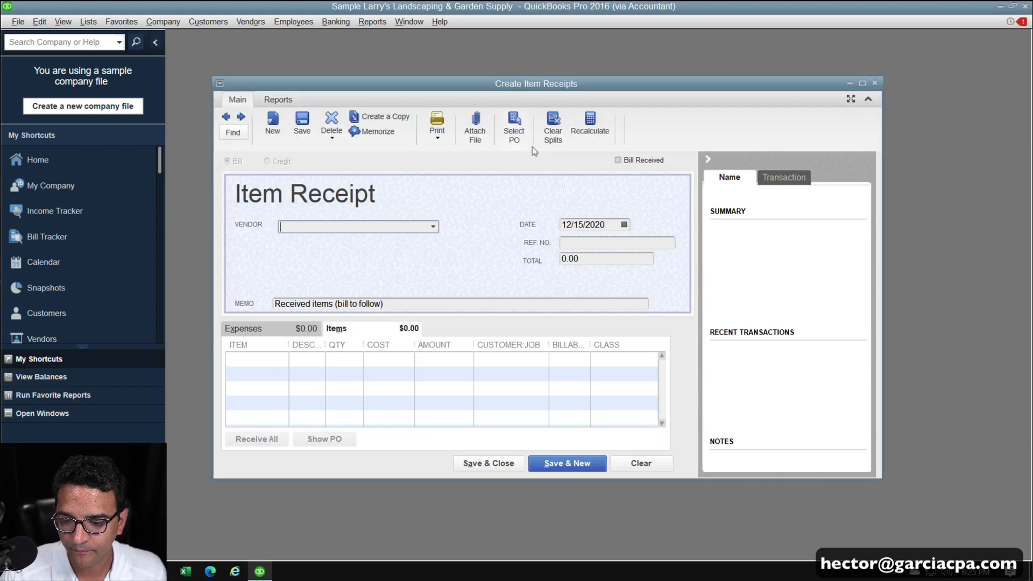
left_click(433, 227)
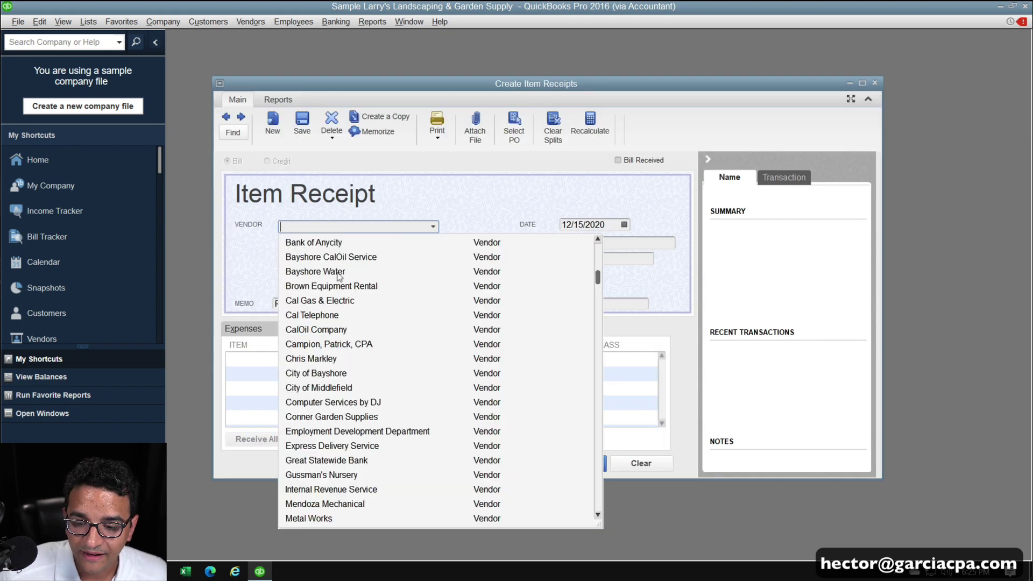
left_click(338, 273)
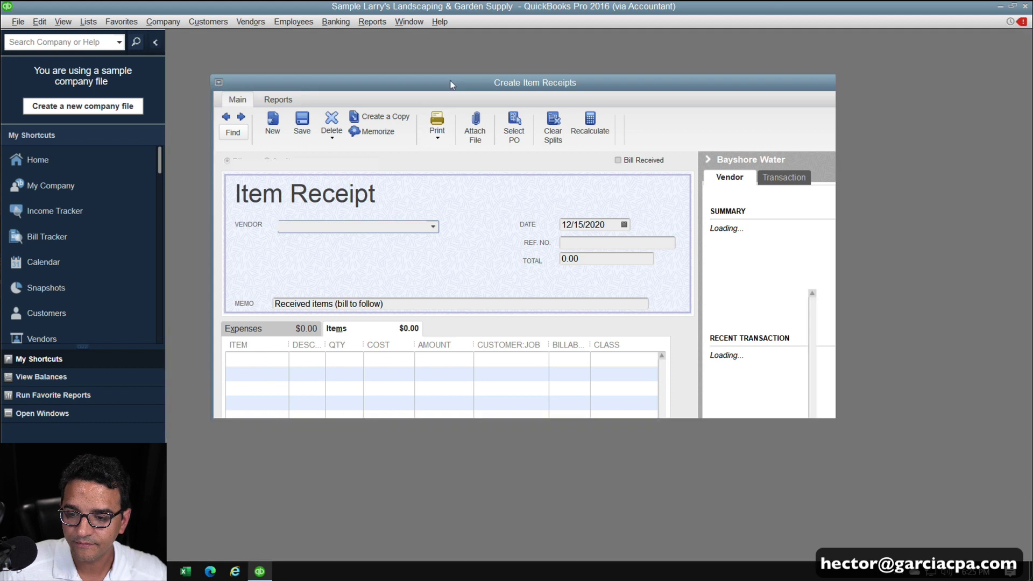
double_click(451, 84)
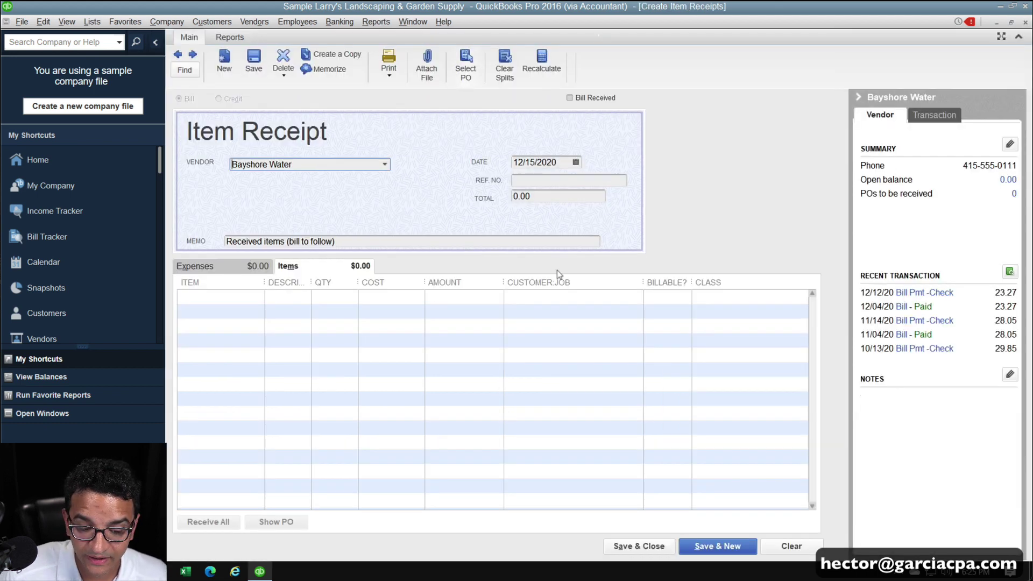
left_click(222, 295)
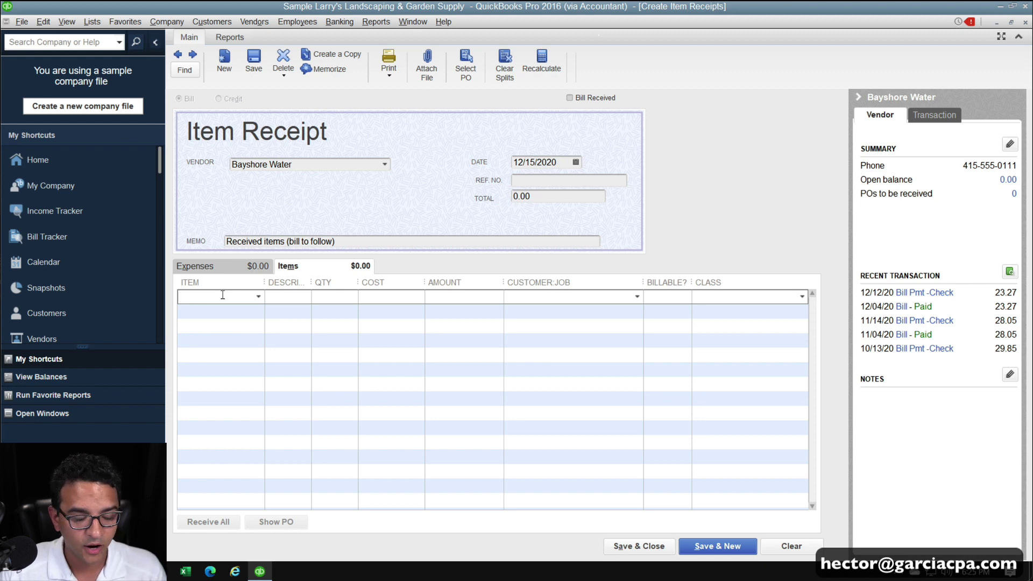
type("9781681100623")
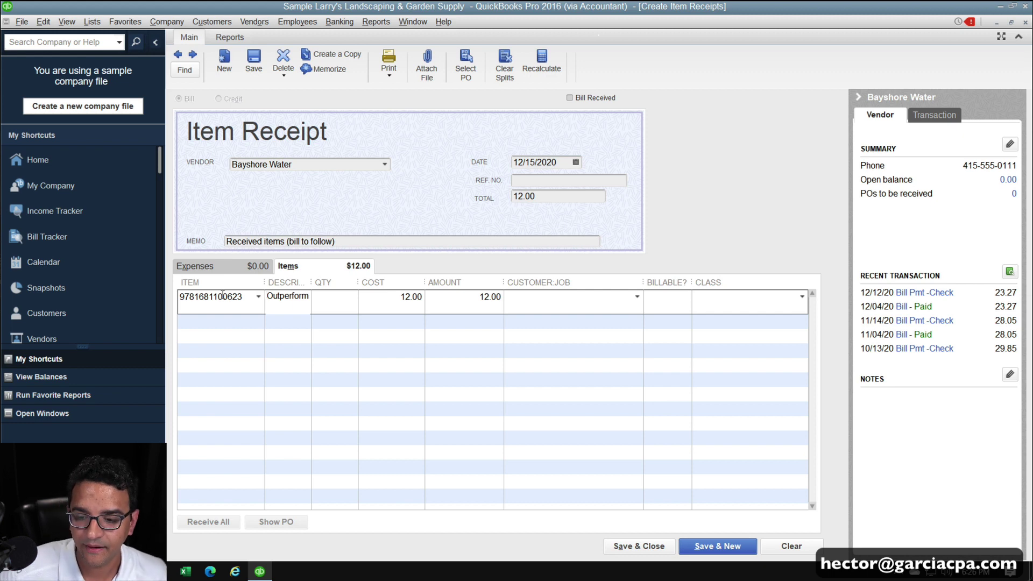
left_click(348, 297)
type("500")
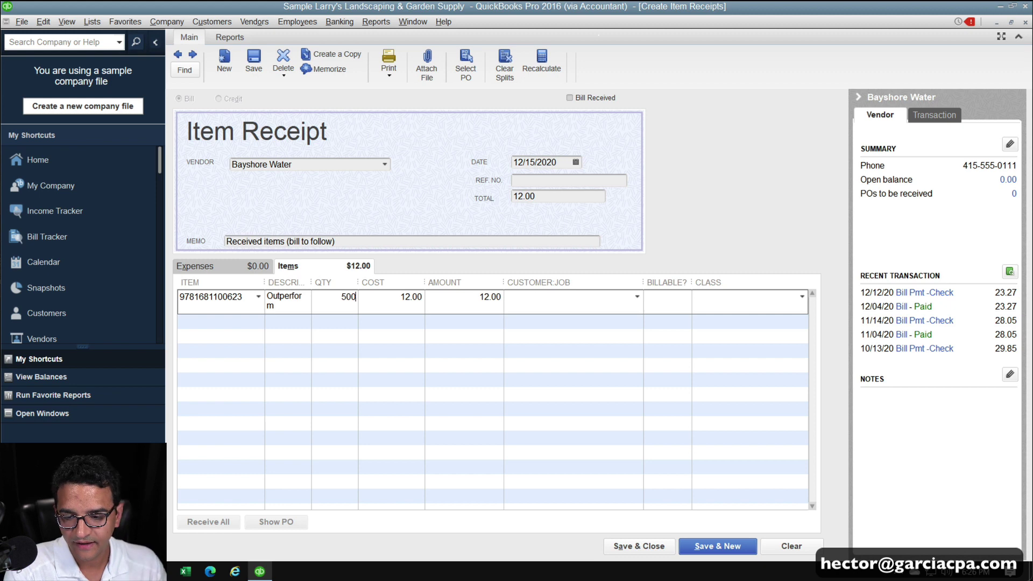
left_click(203, 320)
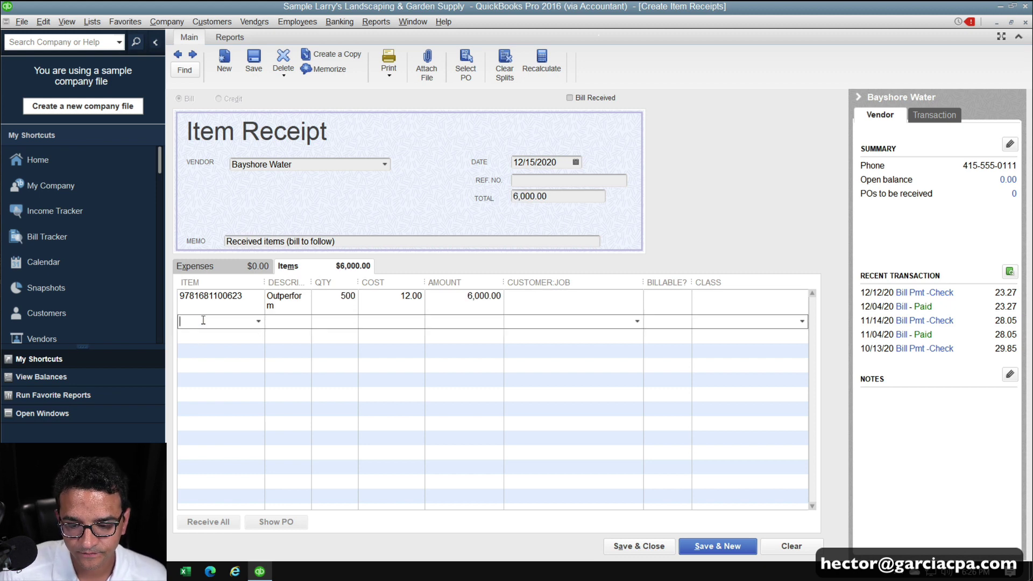
type("9781439124628")
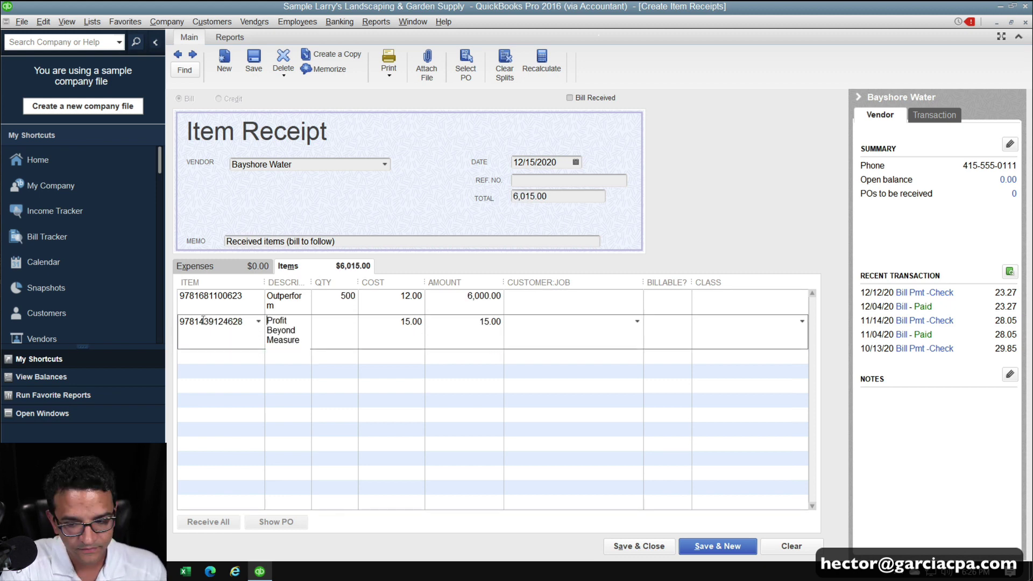
key("Tab")
type("200")
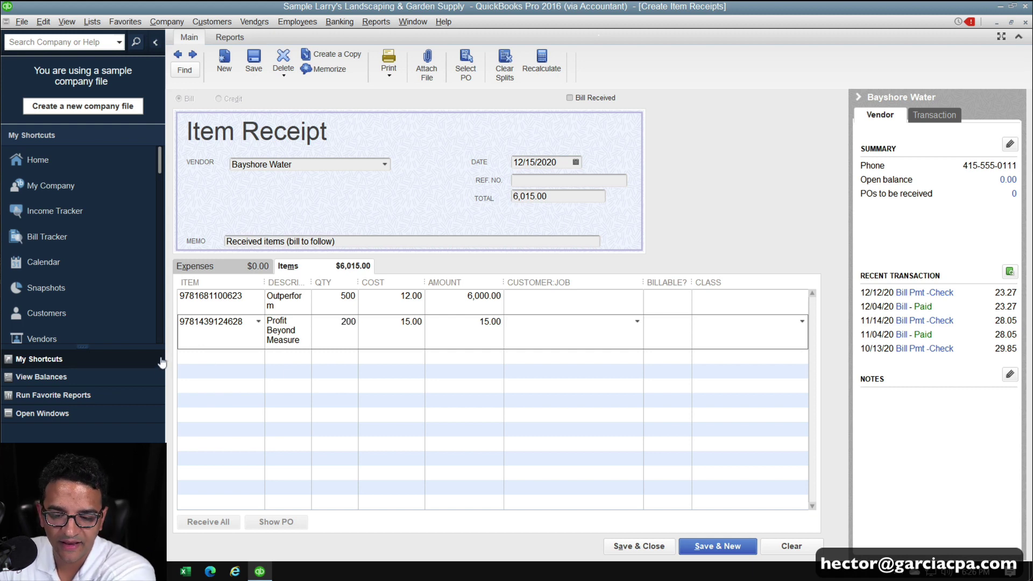
left_click(191, 356)
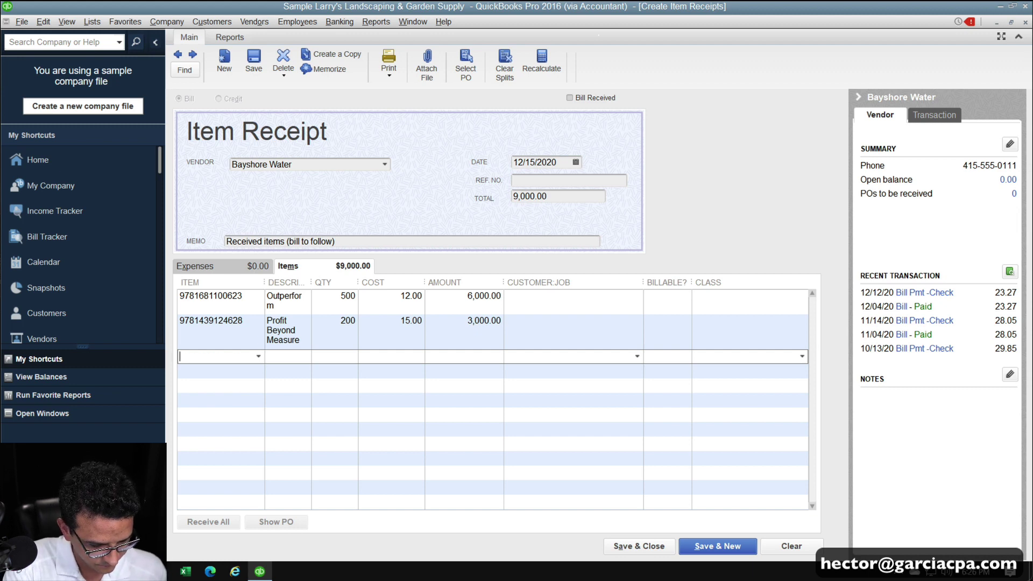
type("9780980557886")
key("Tab")
key("Tab")
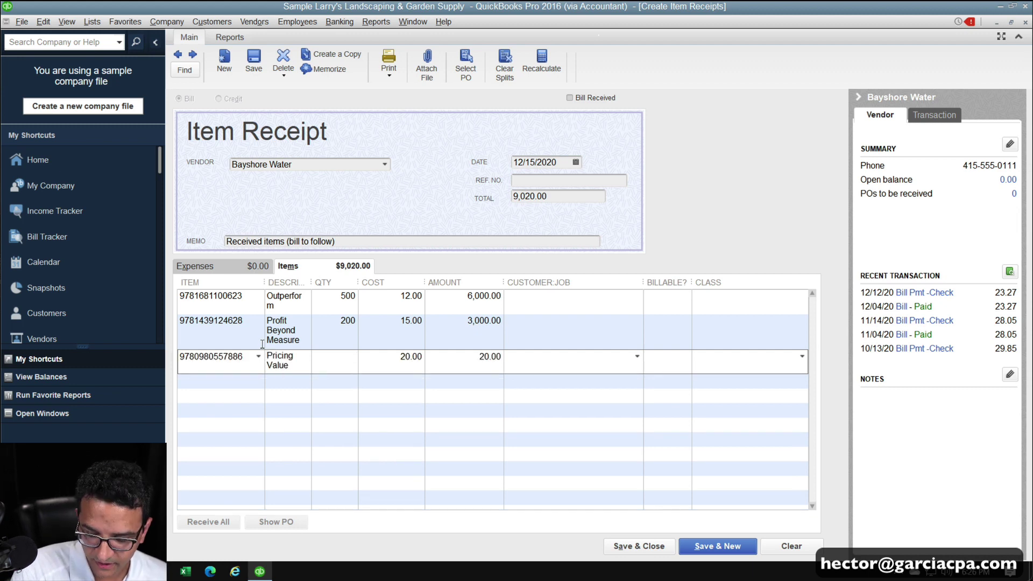
type("150")
key("Tab")
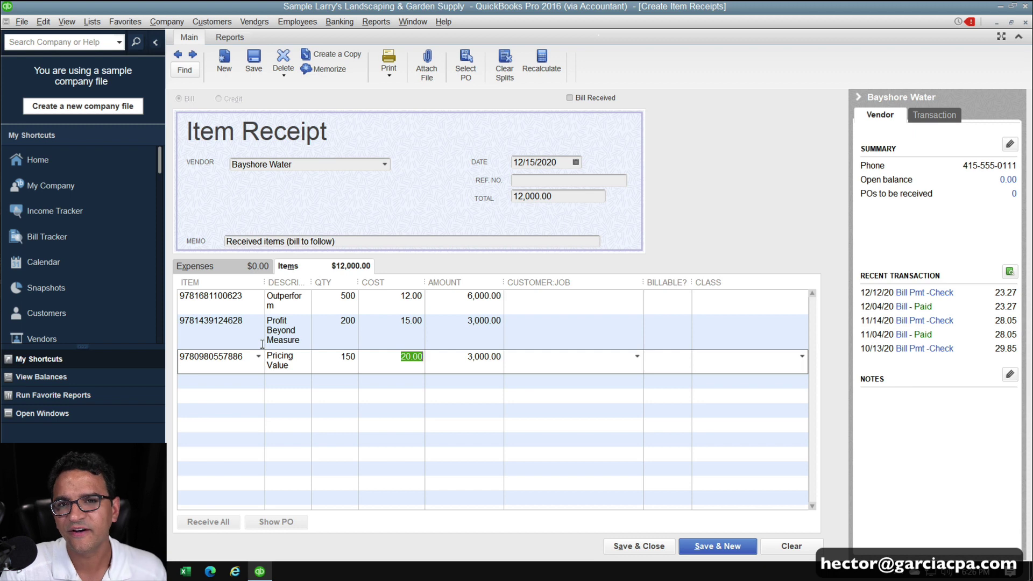
Save the item receipt and start a maximized sales receipt for the chosen customer
left_click(666, 546)
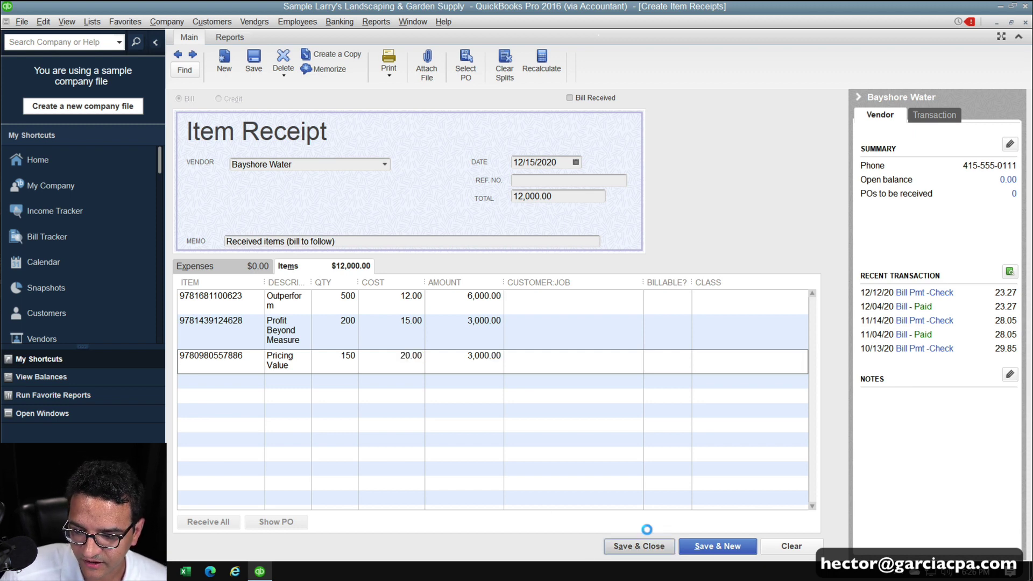
left_click(222, 22)
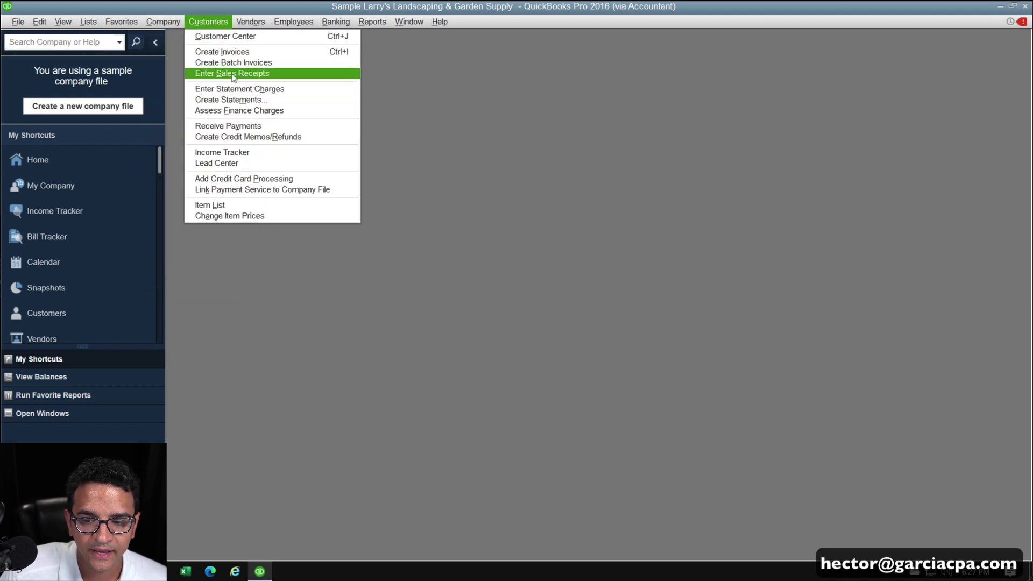
left_click(224, 73)
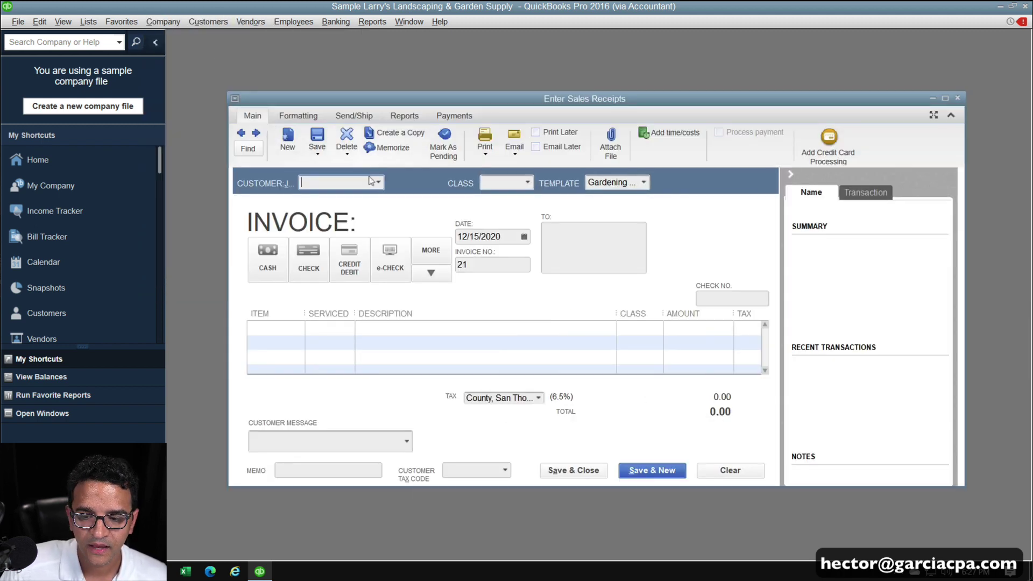
left_click(379, 182)
left_click(333, 243)
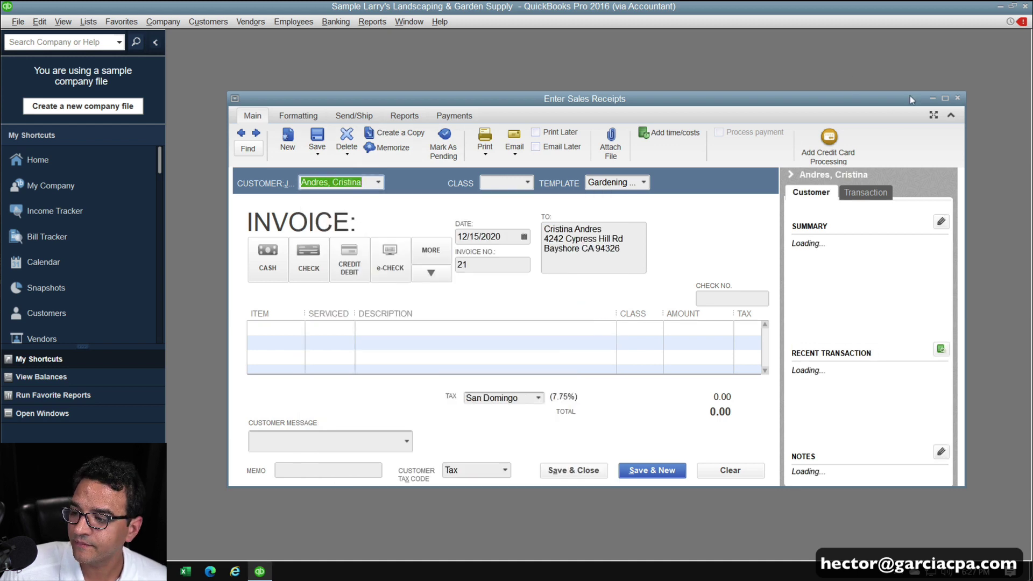
left_click(945, 98)
left_click(228, 249)
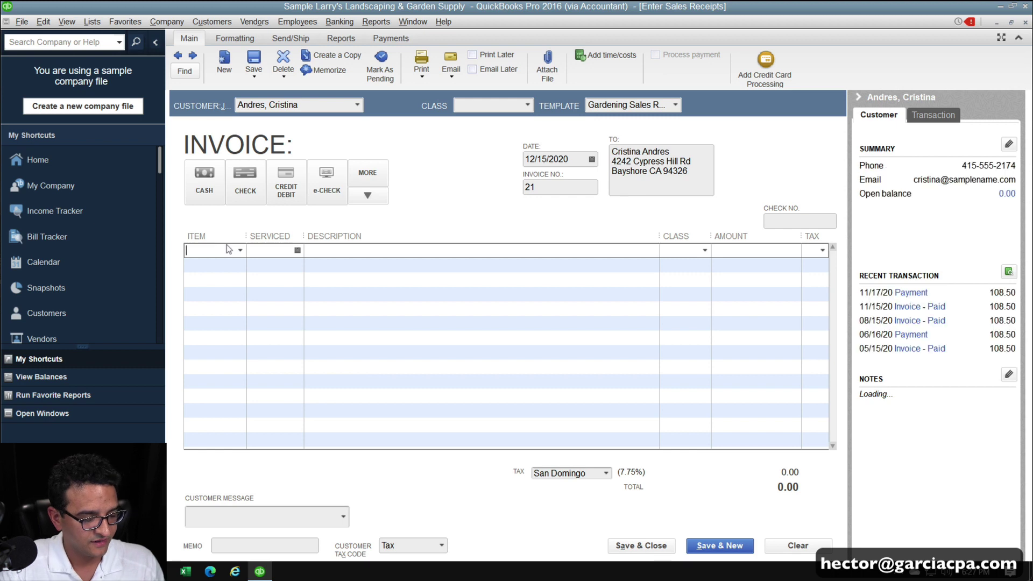
type("9780980557886")
key("Tab")
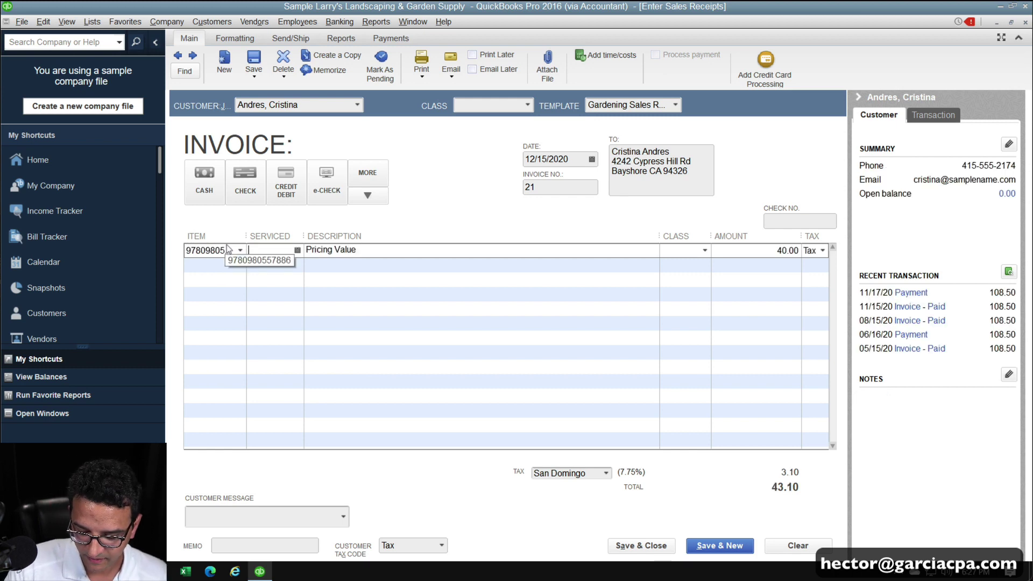
type("5")
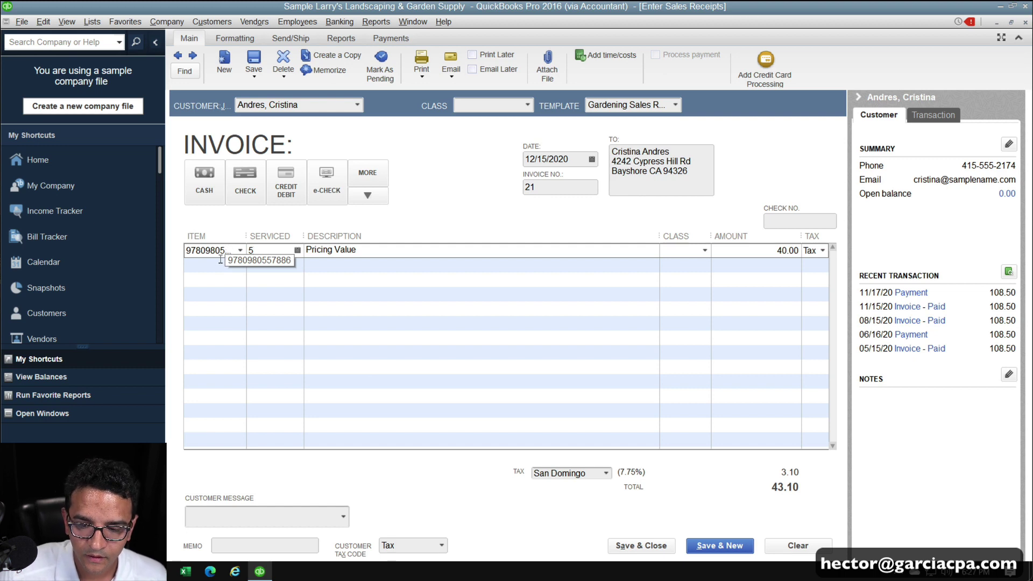
left_click(215, 265)
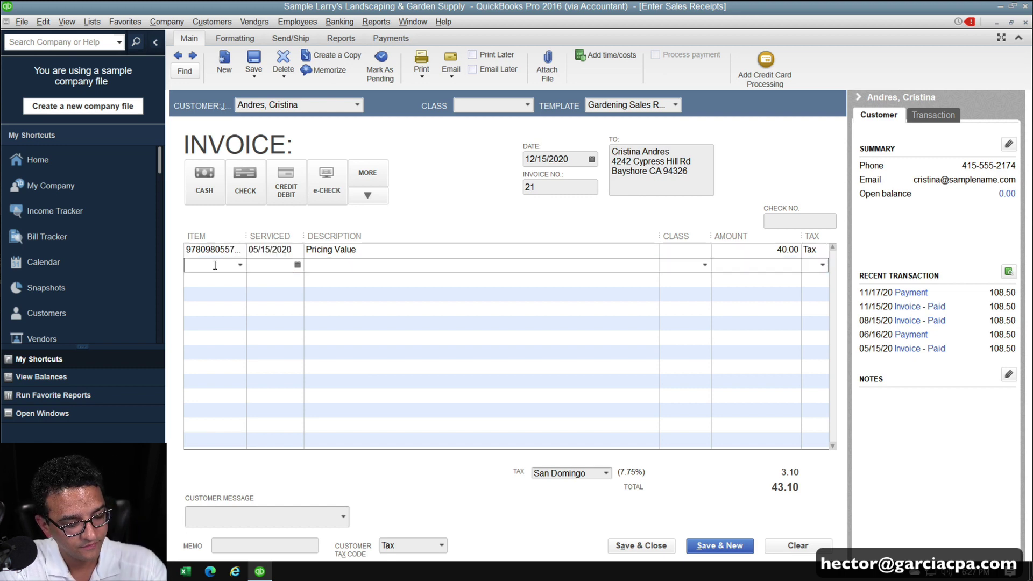
type("9781439124628")
key("Tab")
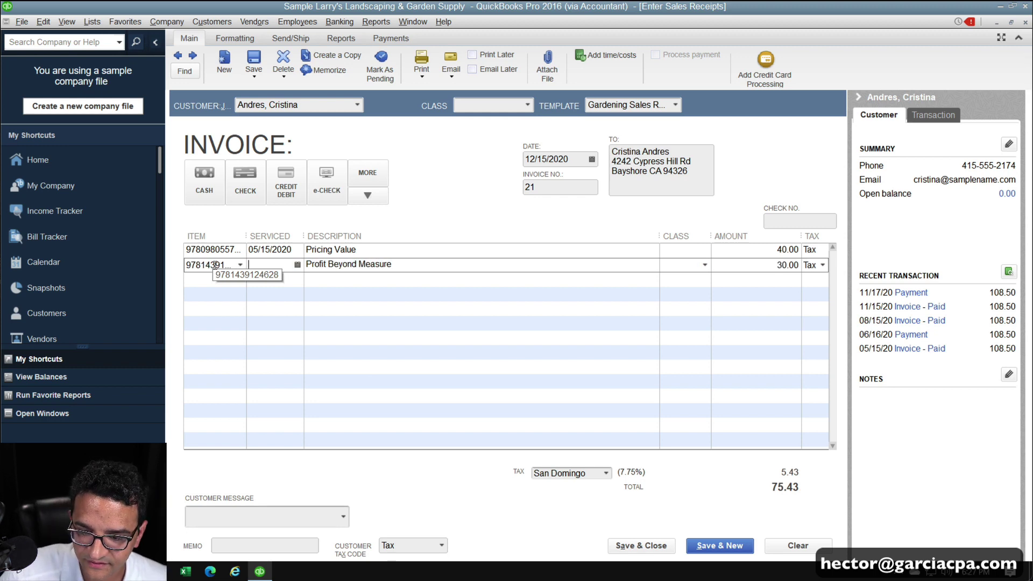
left_click(310, 249)
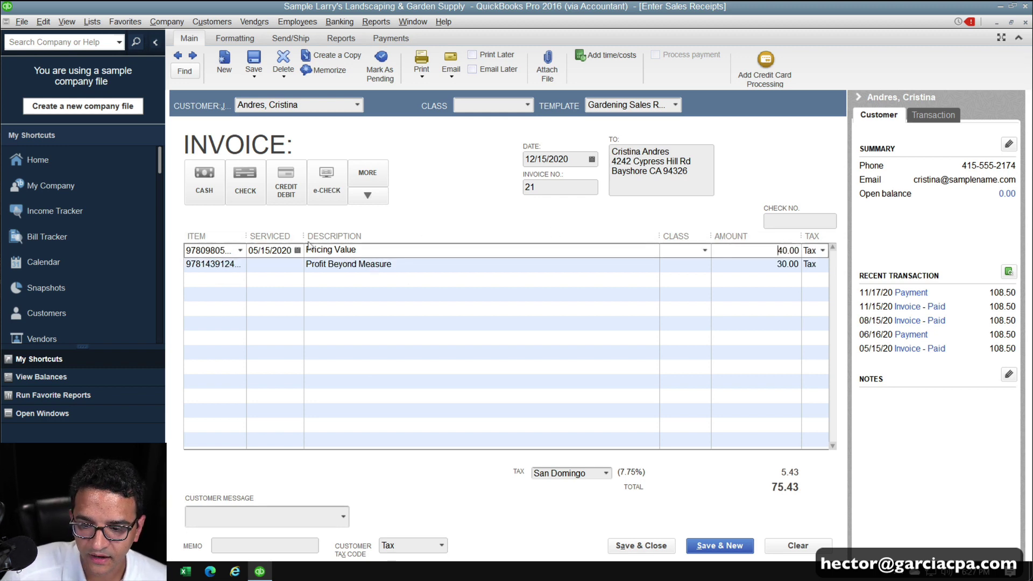
left_click(291, 261)
left_click(652, 105)
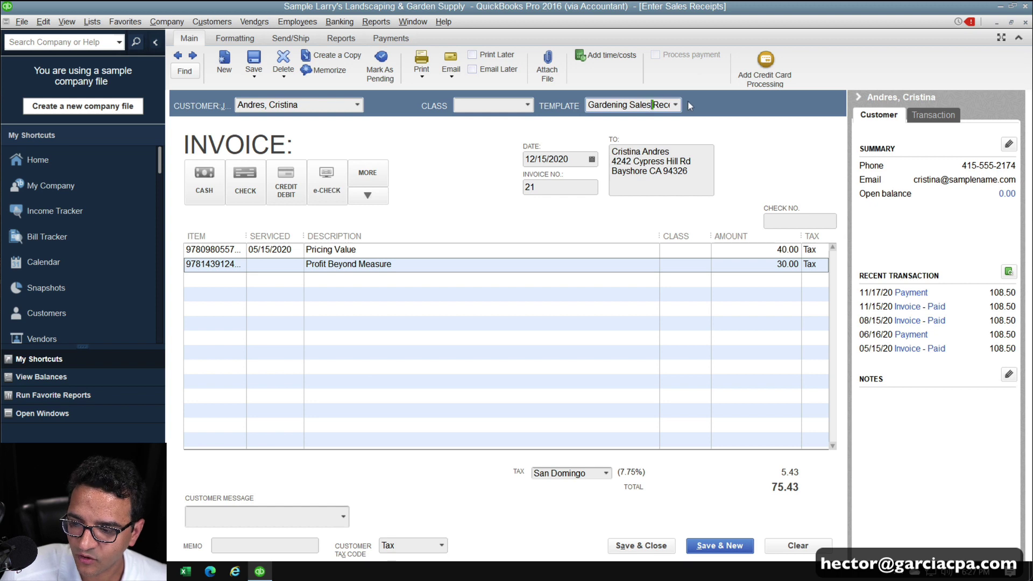
left_click(675, 104)
Switch to the Sales Receipt - Retail template and set quantities 7 and 5 on the two lines
left_click(664, 133)
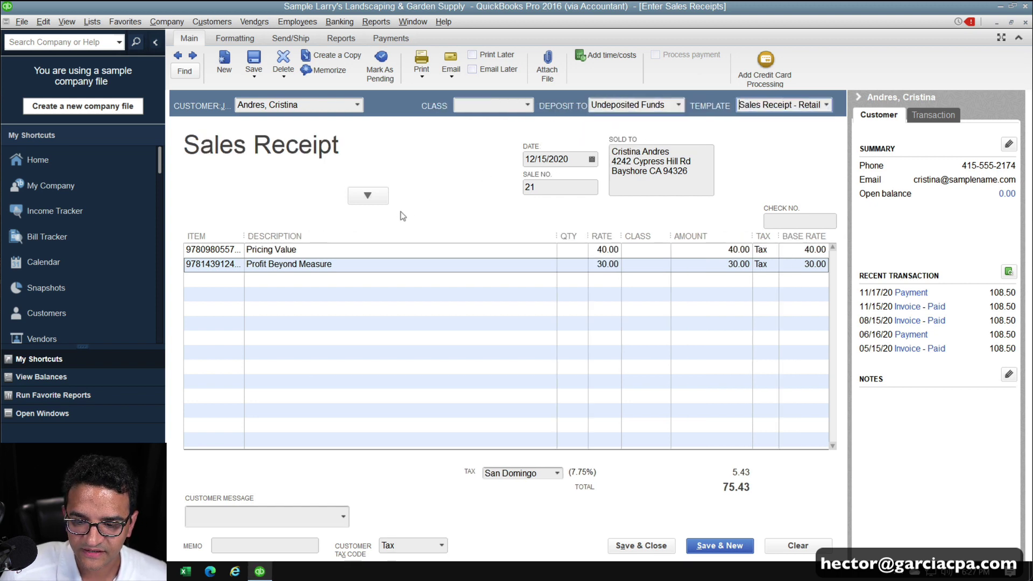
left_click(574, 251)
type("7")
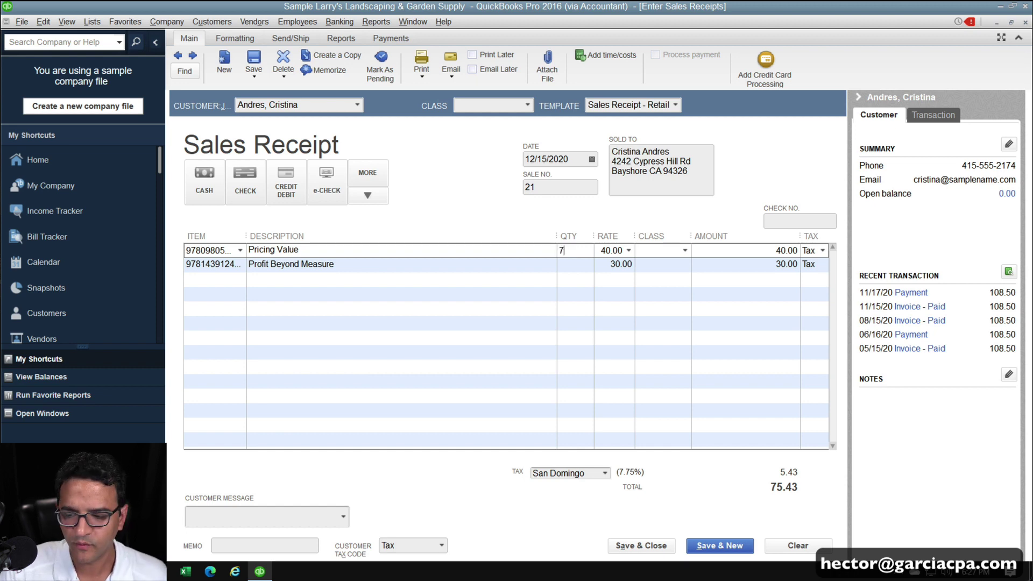
left_click(580, 264)
type("5")
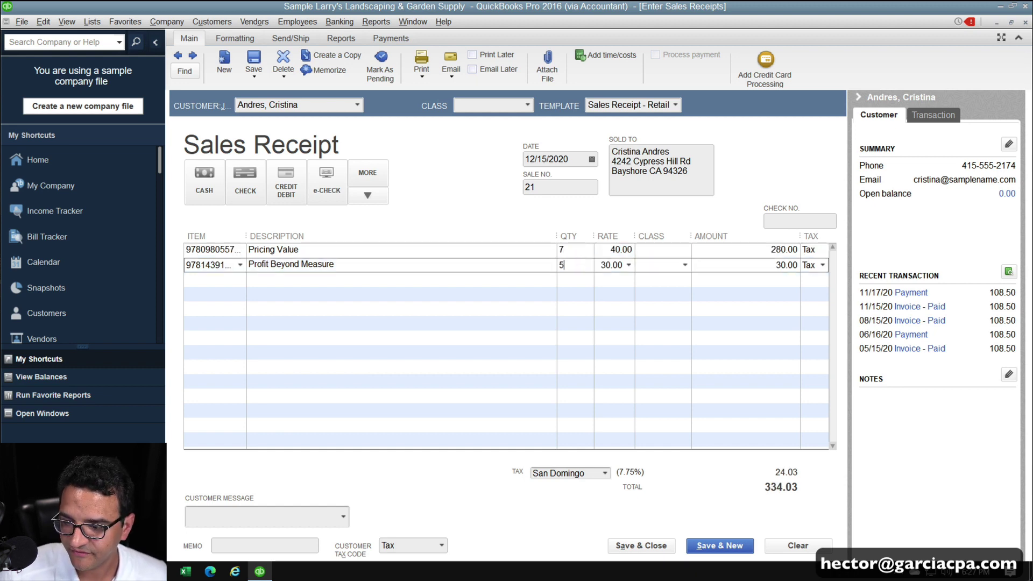
left_click(513, 325)
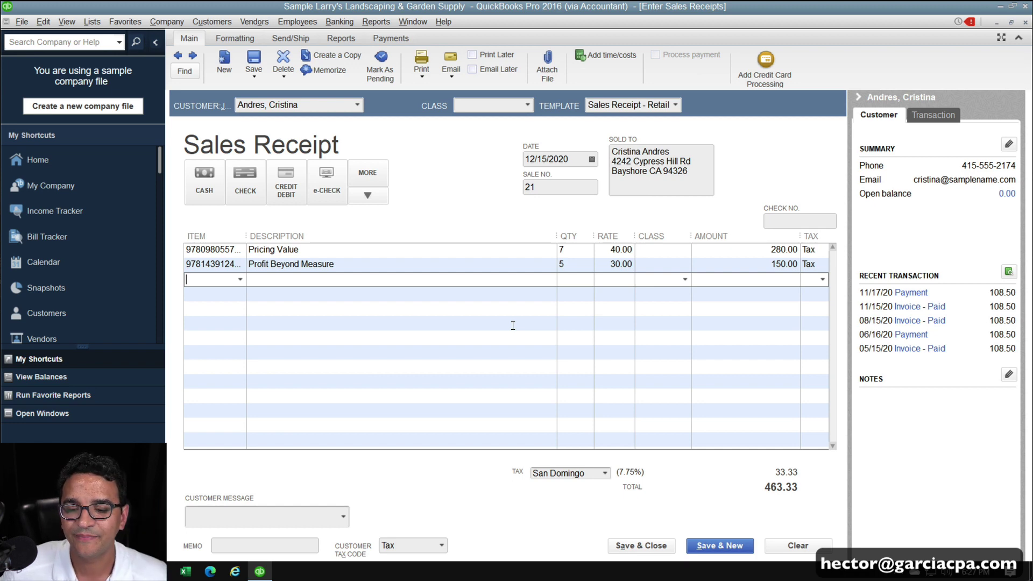
Widen the Item column and add a third Profit Beyond Measure line by typing 978
left_click_drag(246, 237, 302, 220)
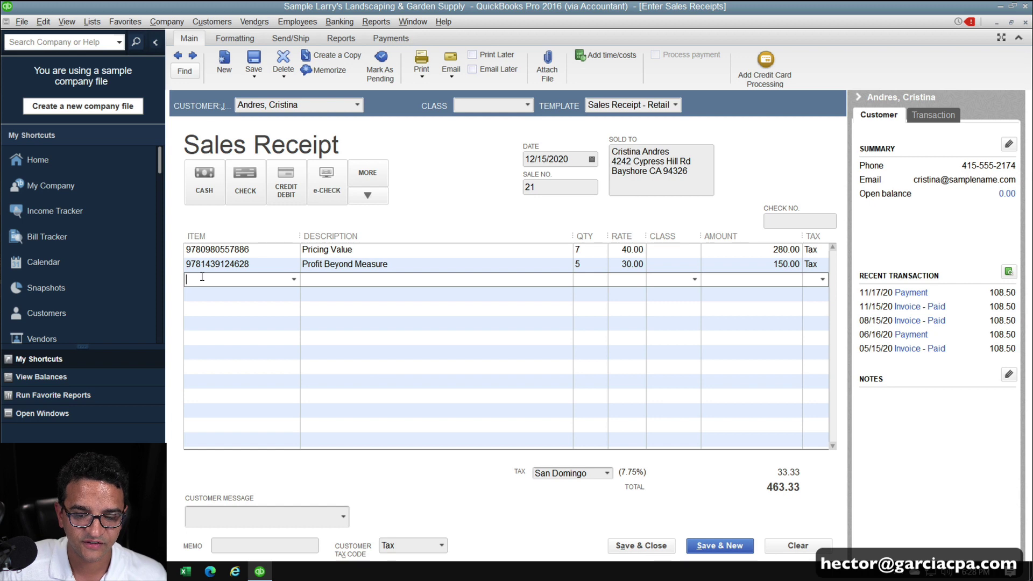
type("9781439124628")
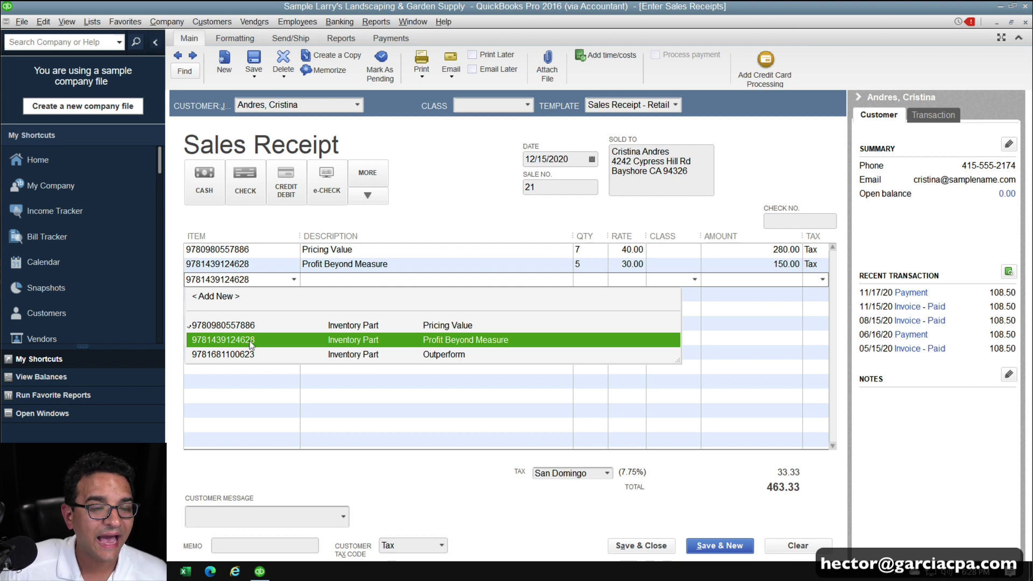
left_click(251, 341)
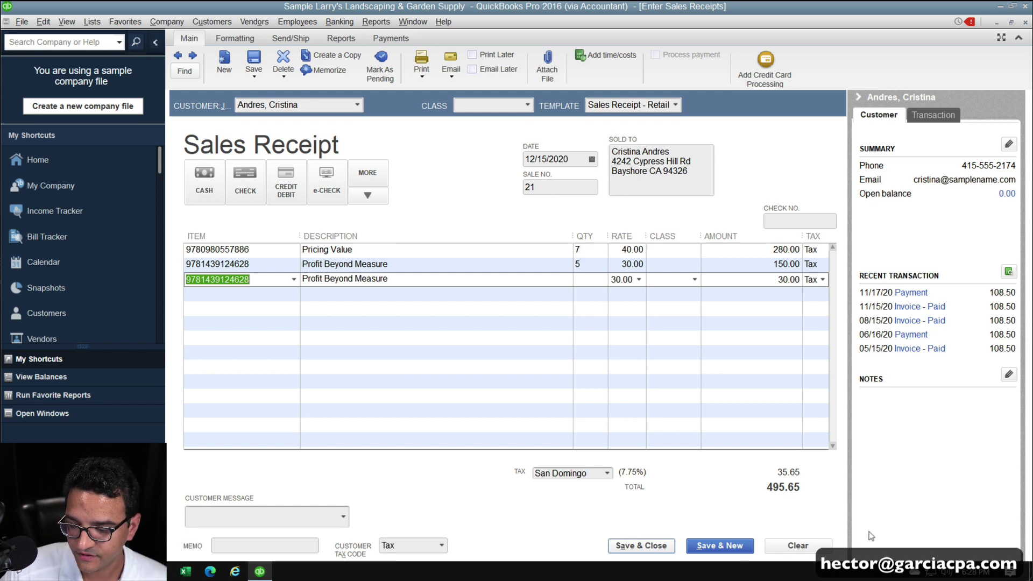
Clear the receipt, choose a different customer, and add a Sprinkler Hds line
left_click(784, 549)
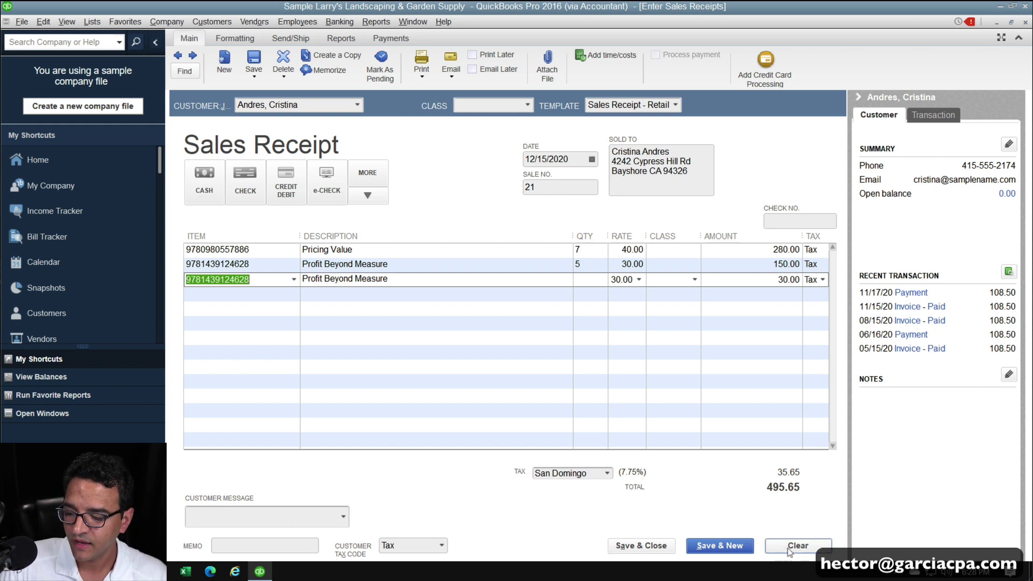
left_click(356, 105)
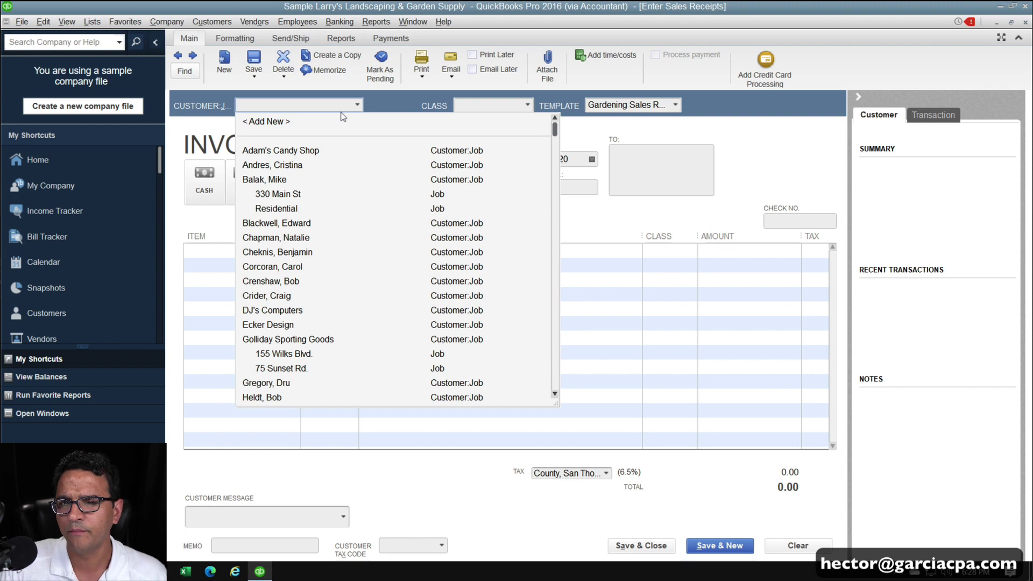
left_click(298, 239)
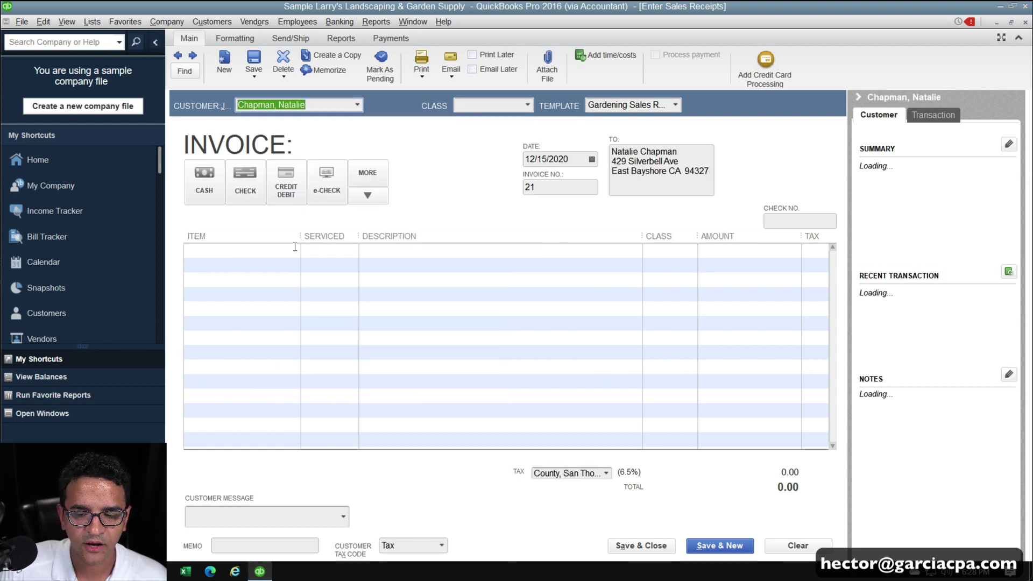
left_click(295, 249)
left_click(294, 250)
scroll(208, 409, "down", 8)
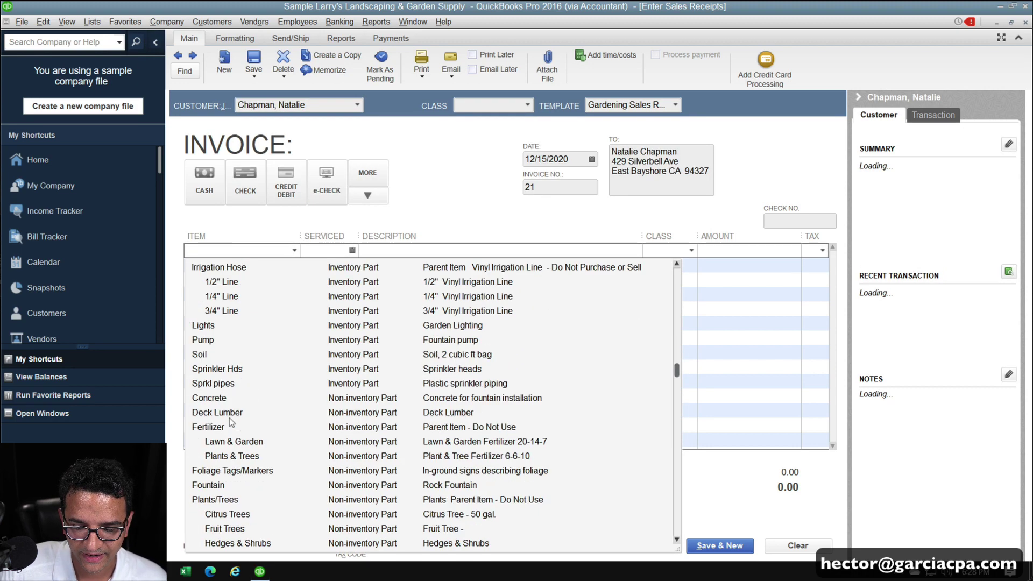
scroll(253, 322, "up", 1)
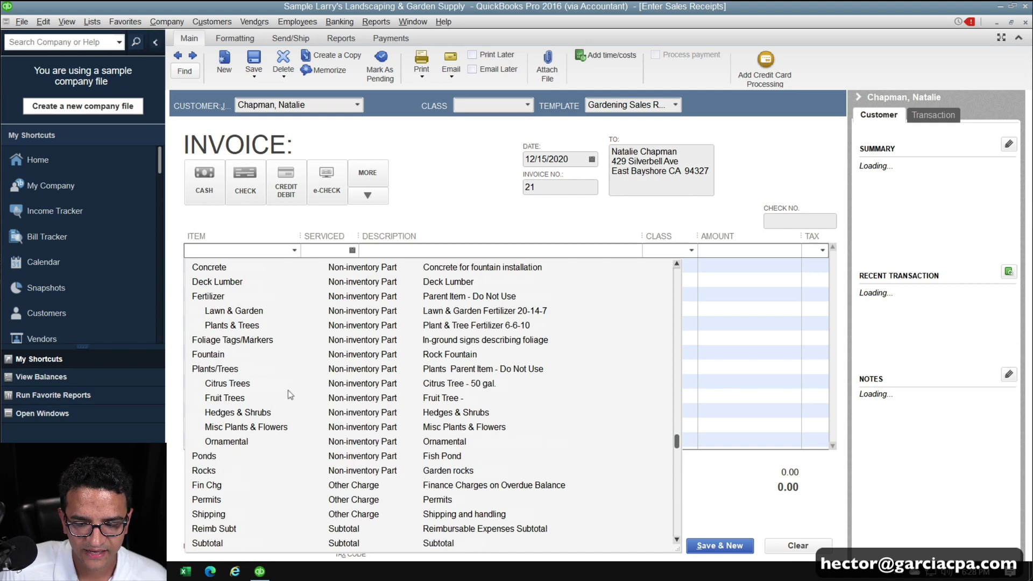
scroll(280, 393, "up", 5)
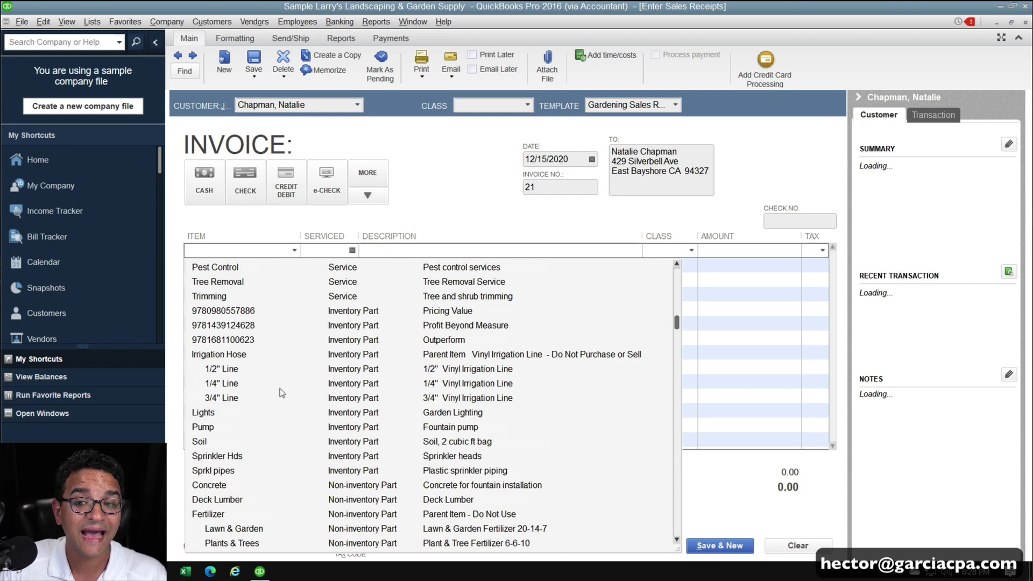
scroll(280, 392, "down", 2)
left_click(236, 369)
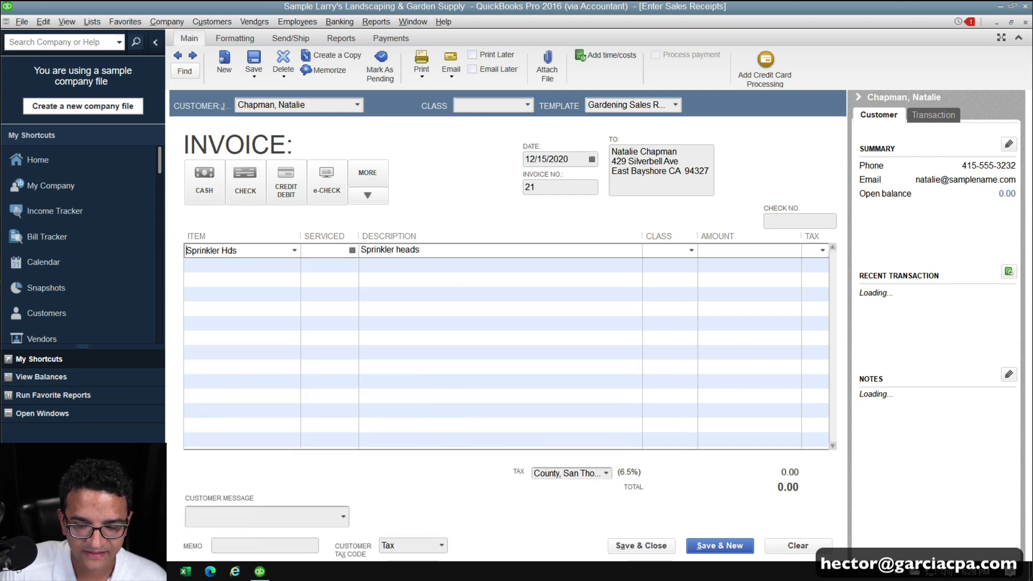
left_click_drag(300, 236, 276, 236)
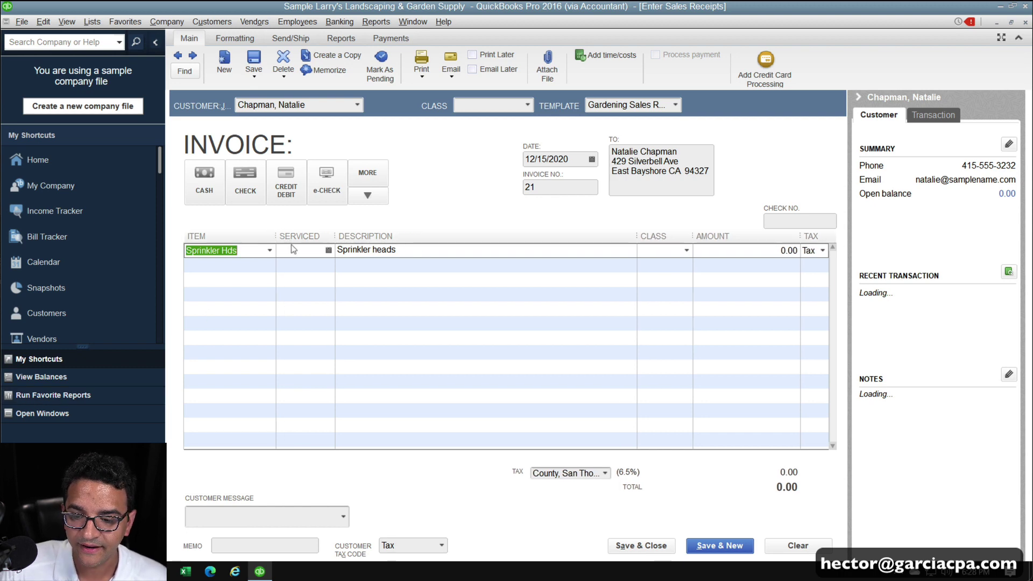
left_click(293, 249)
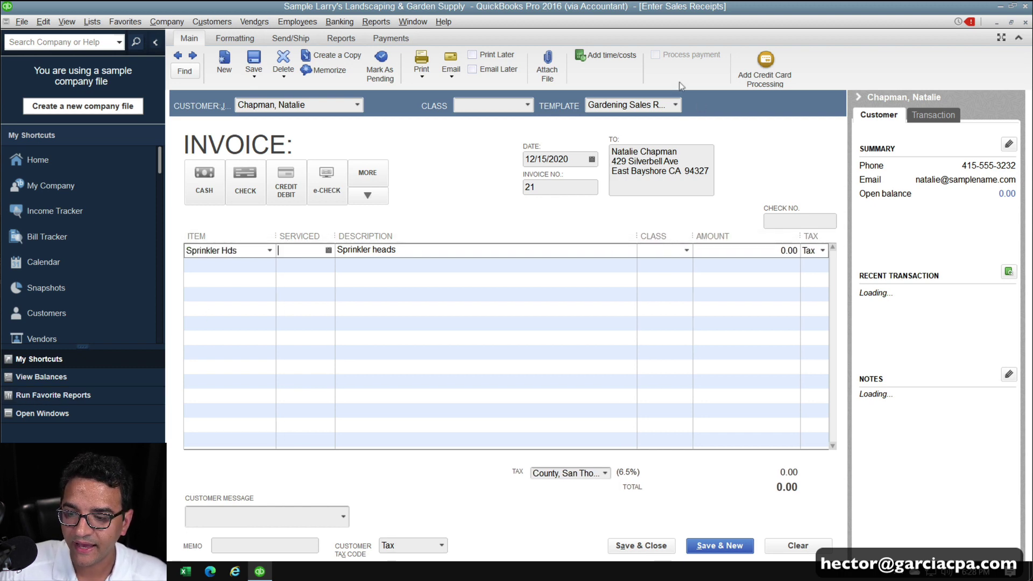
Use the Sales Receipt - Retail template with quantity 1 at a rate of 500.00
left_click(676, 105)
left_click(659, 137)
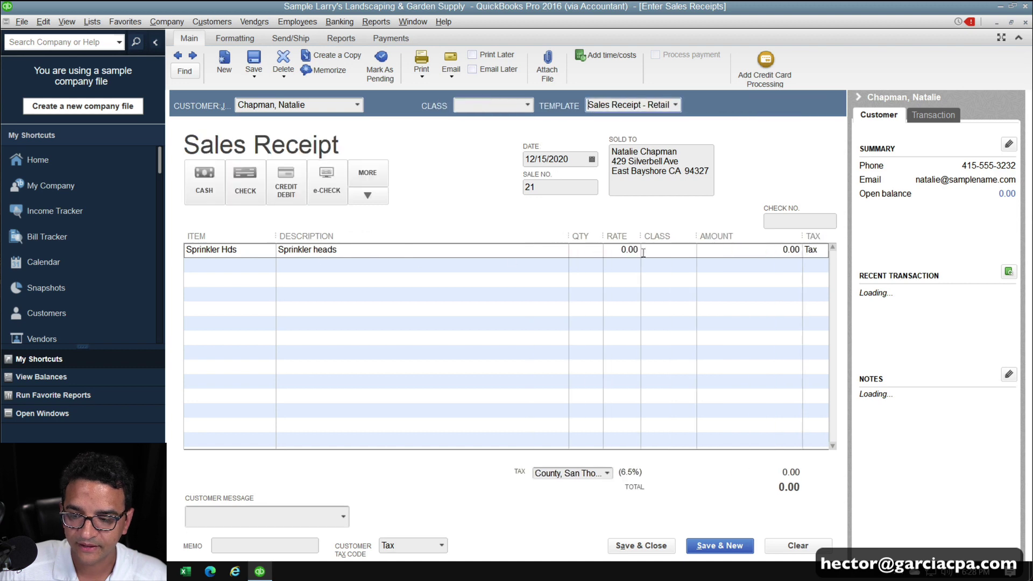
left_click(586, 251)
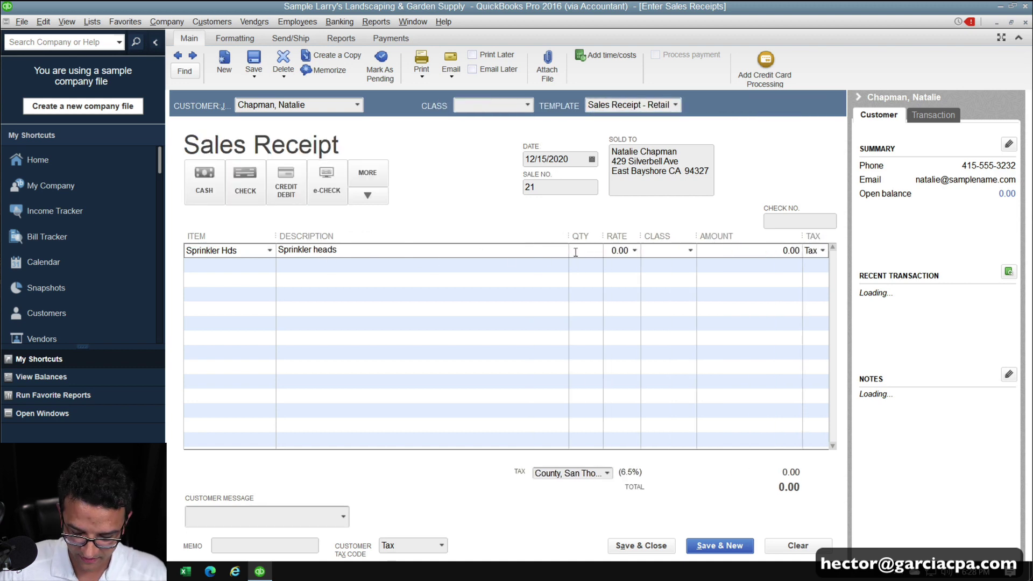
type("1")
key("Tab")
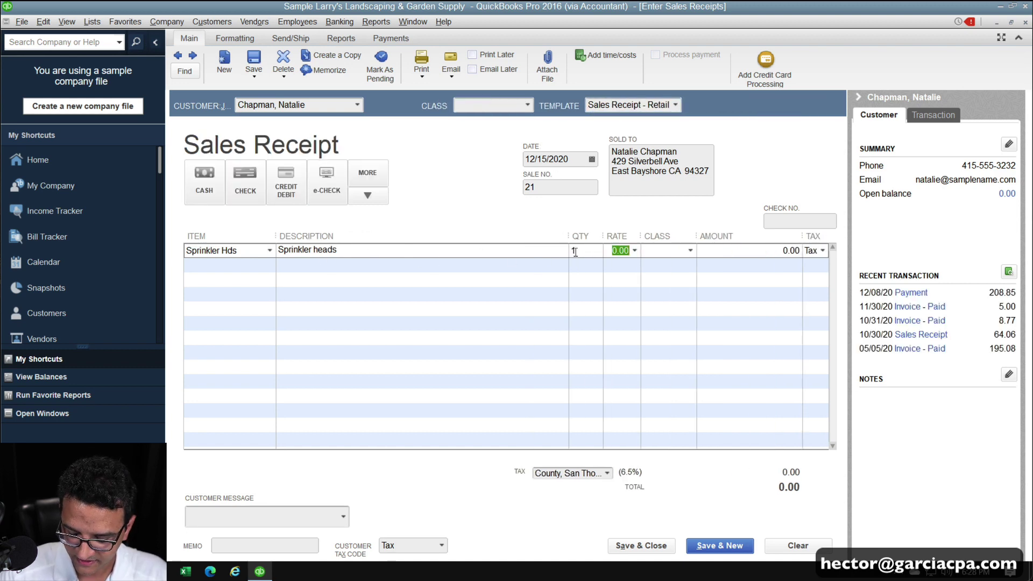
type("5000")
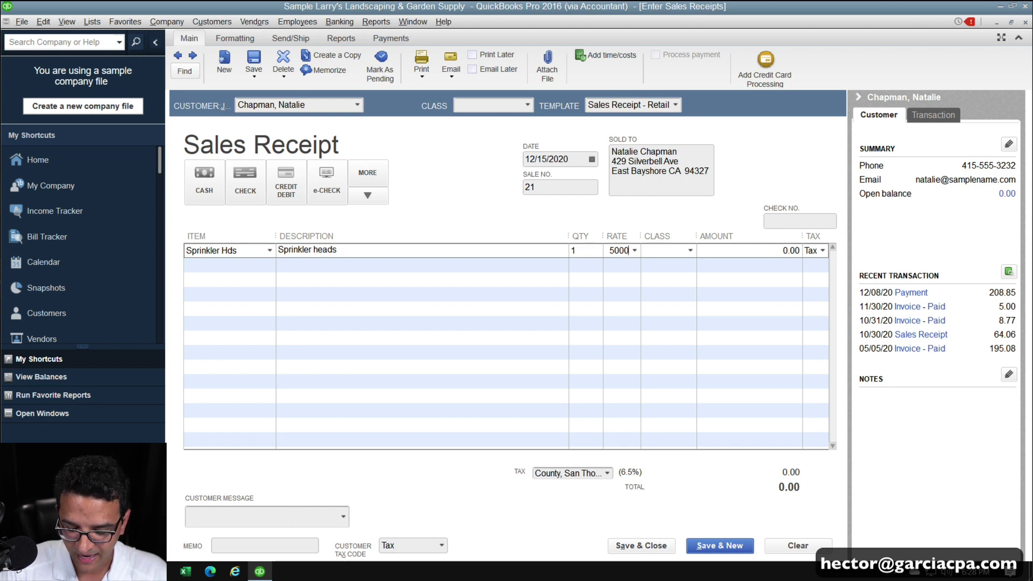
key("shift+Tab")
left_click(386, 250)
left_click(386, 250)
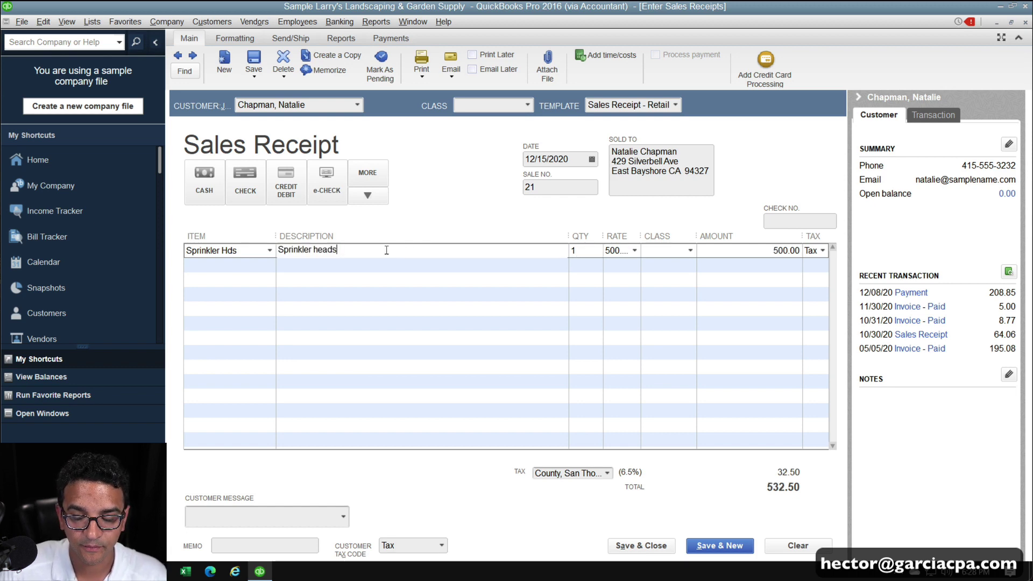
key("Return")
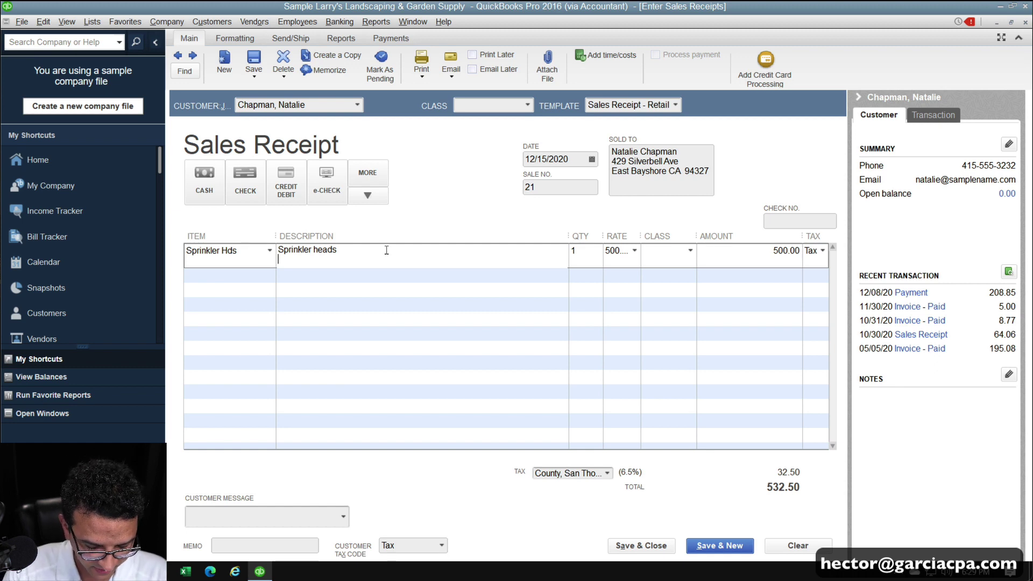
type("S/N")
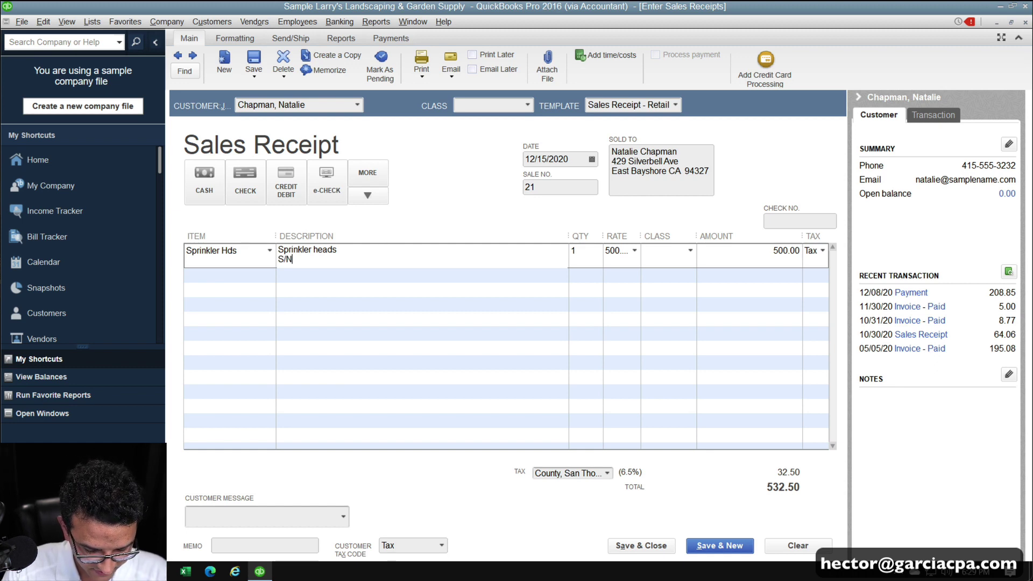
type(":")
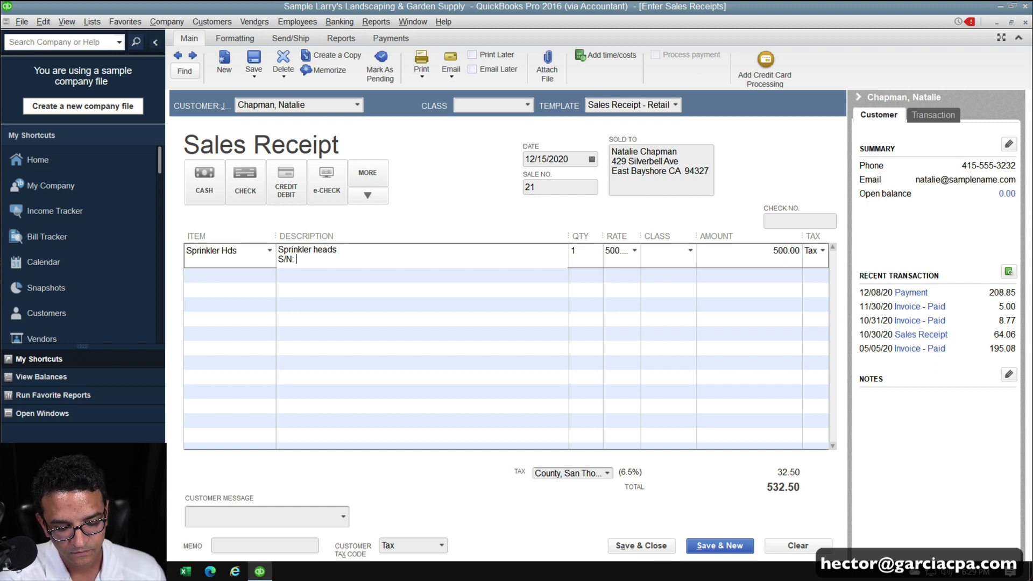
type("9781439124628")
key("Tab")
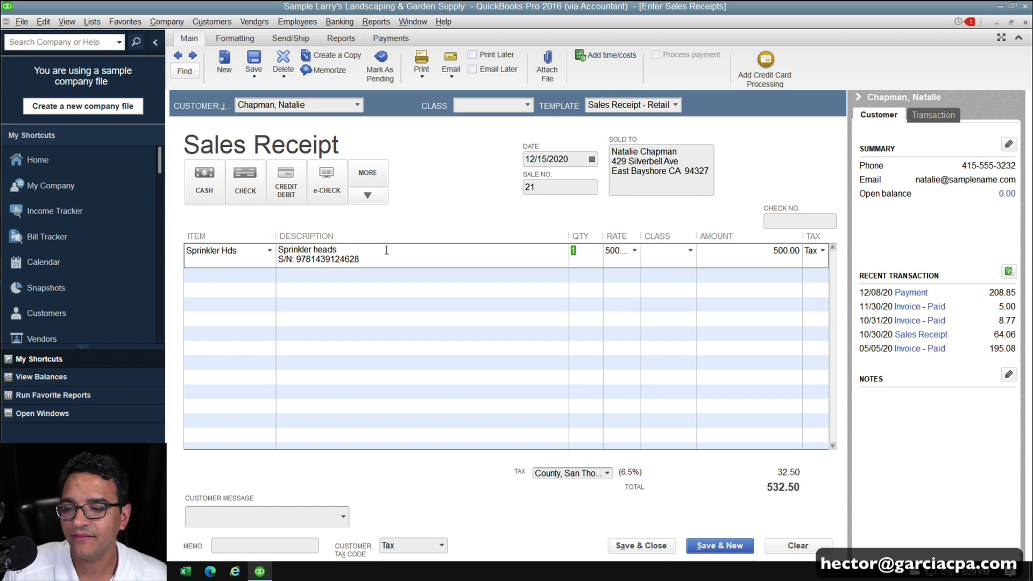
left_click(375, 259)
left_click(375, 259)
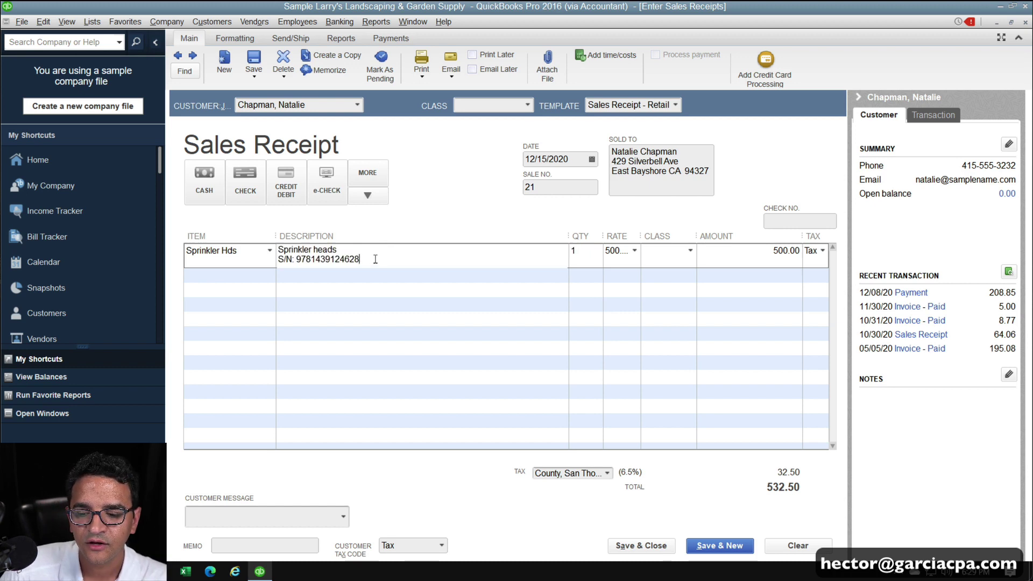
Save the receipt, skip the spell check, and open Advanced Find for sales receipts
left_click(253, 59)
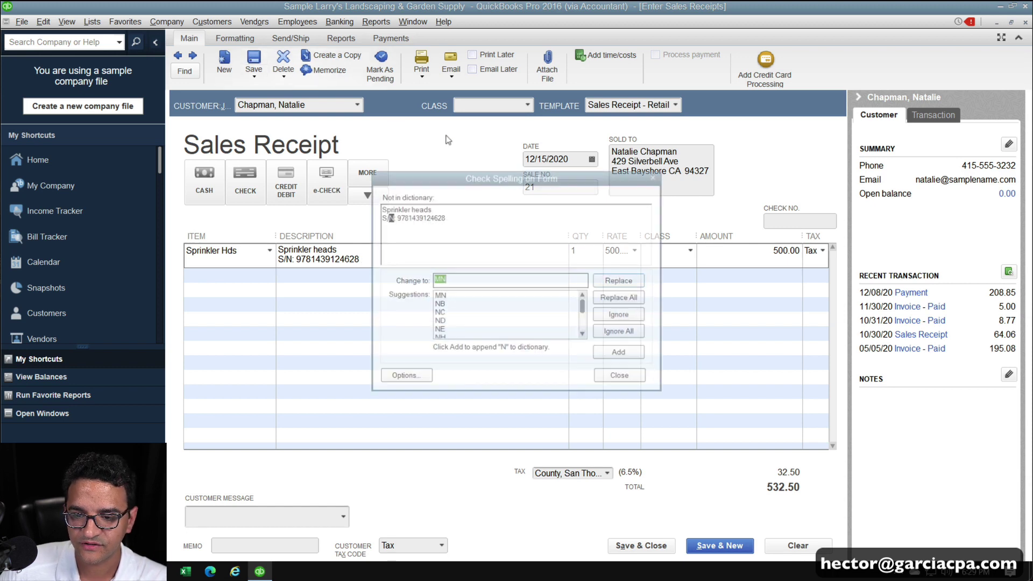
left_click(622, 378)
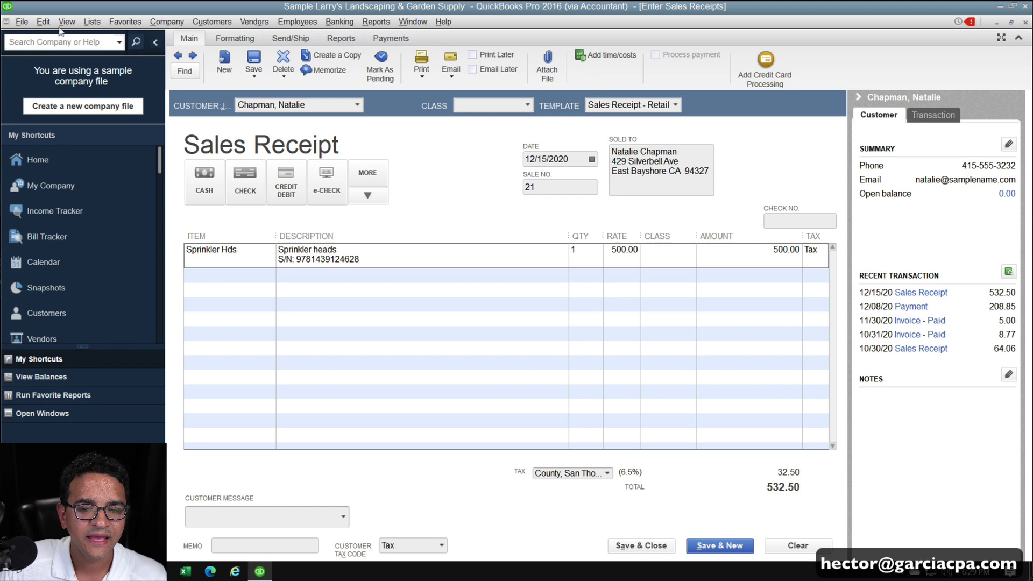
left_click(43, 22)
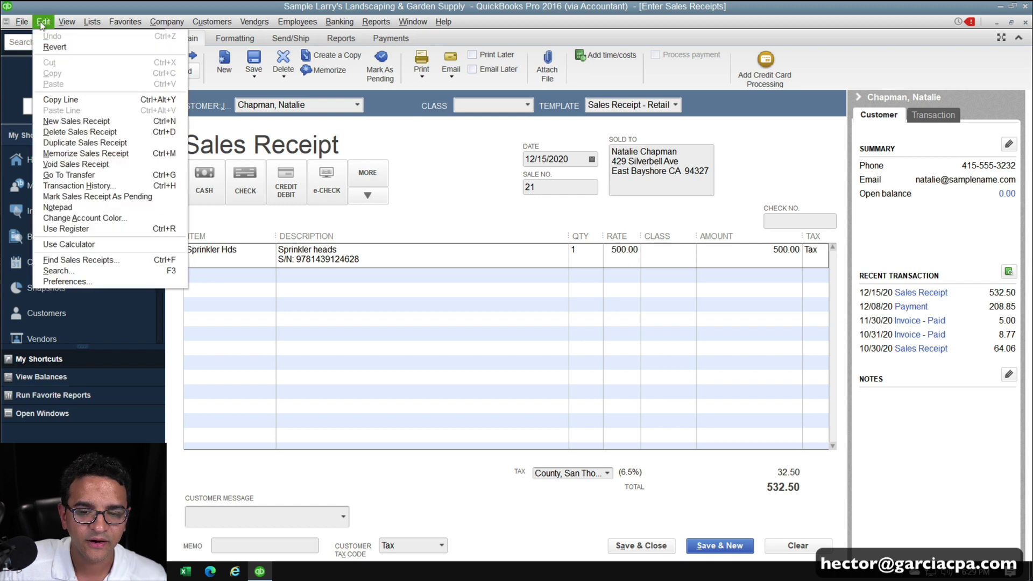
left_click(95, 260)
left_click(522, 188)
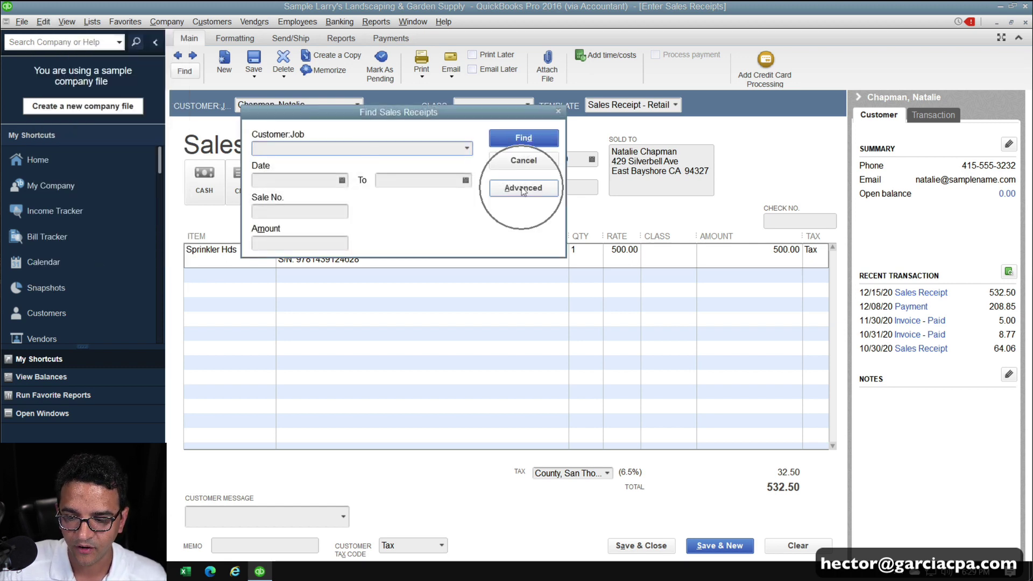
left_click(230, 118)
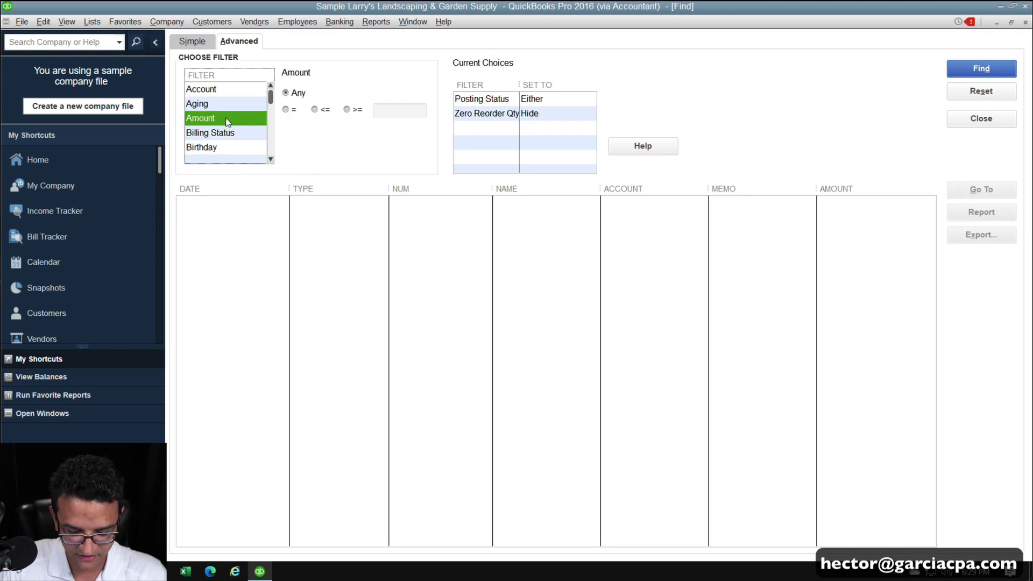
scroll(228, 121, "down", 4)
left_click(228, 122)
left_click(223, 132)
left_click(301, 96)
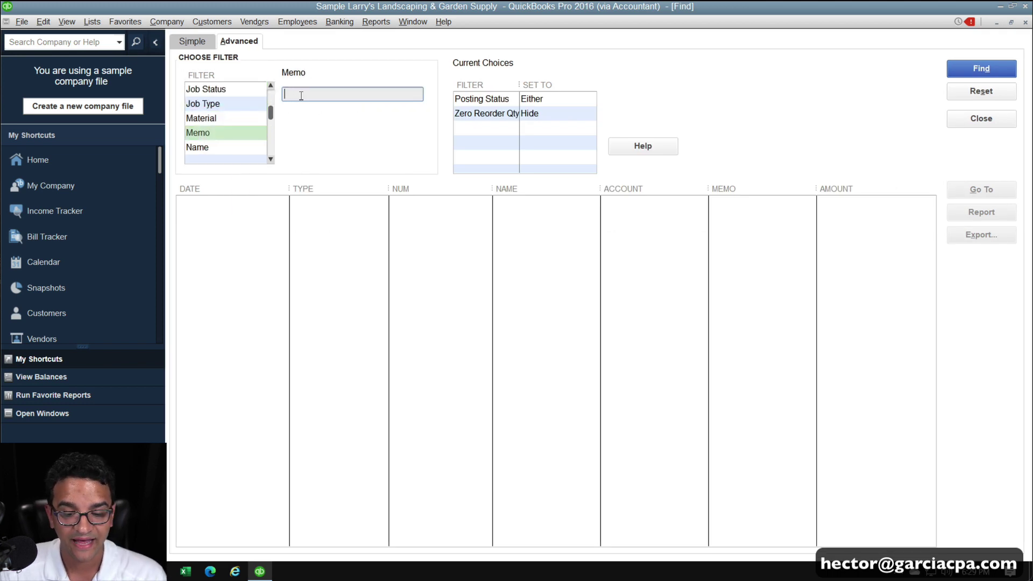
key("ctrl+v")
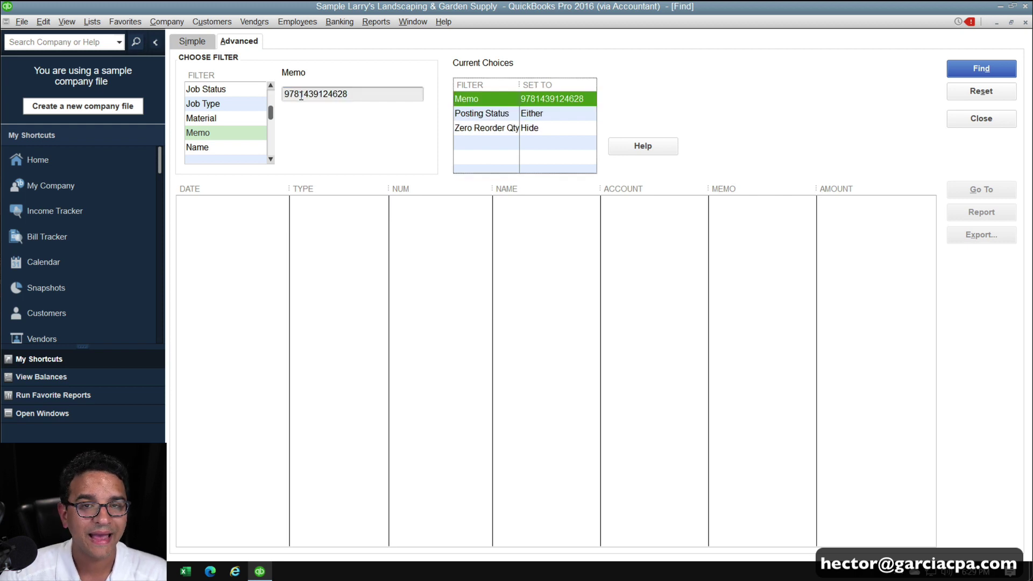
left_click(988, 74)
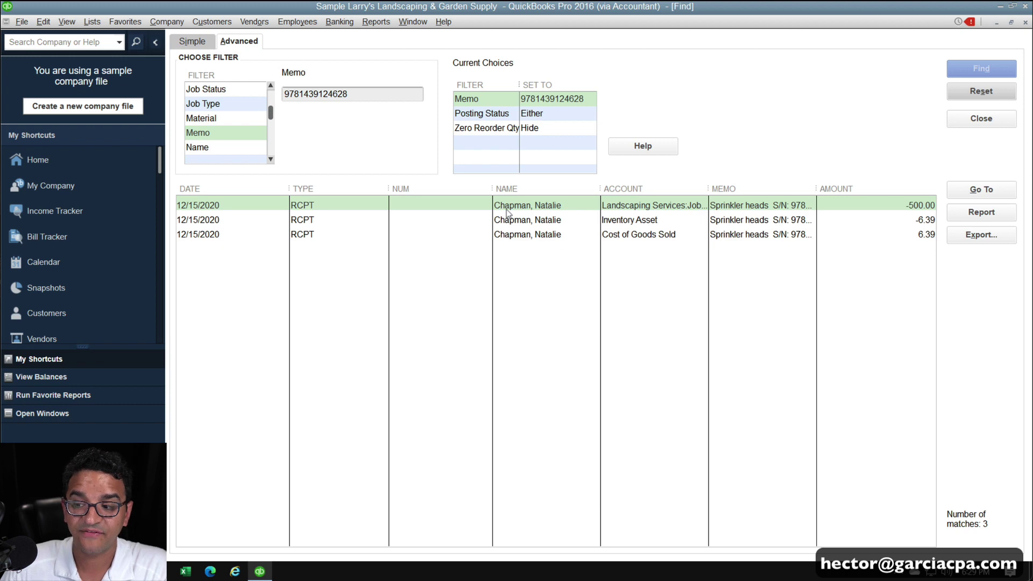
double_click(304, 207)
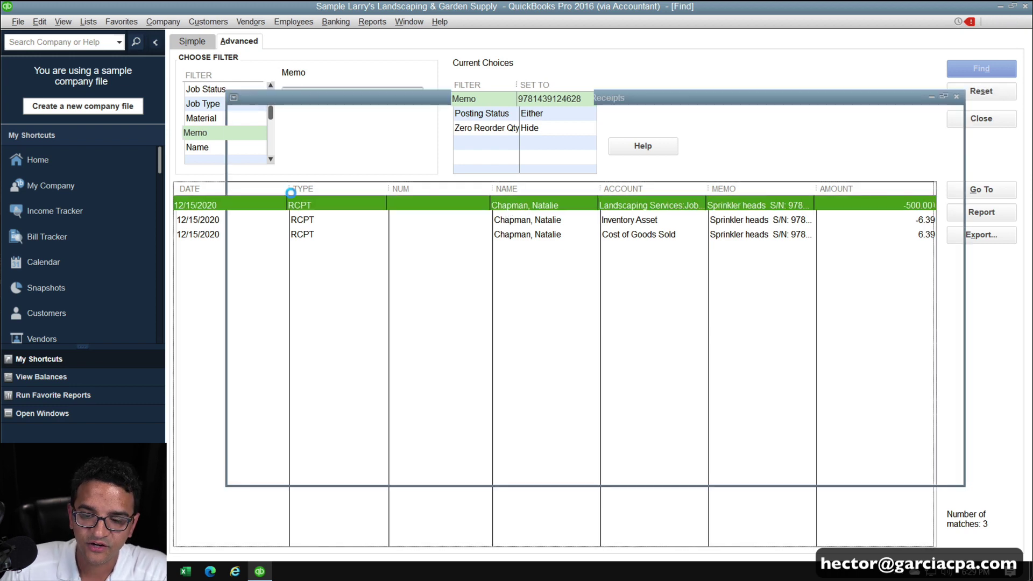